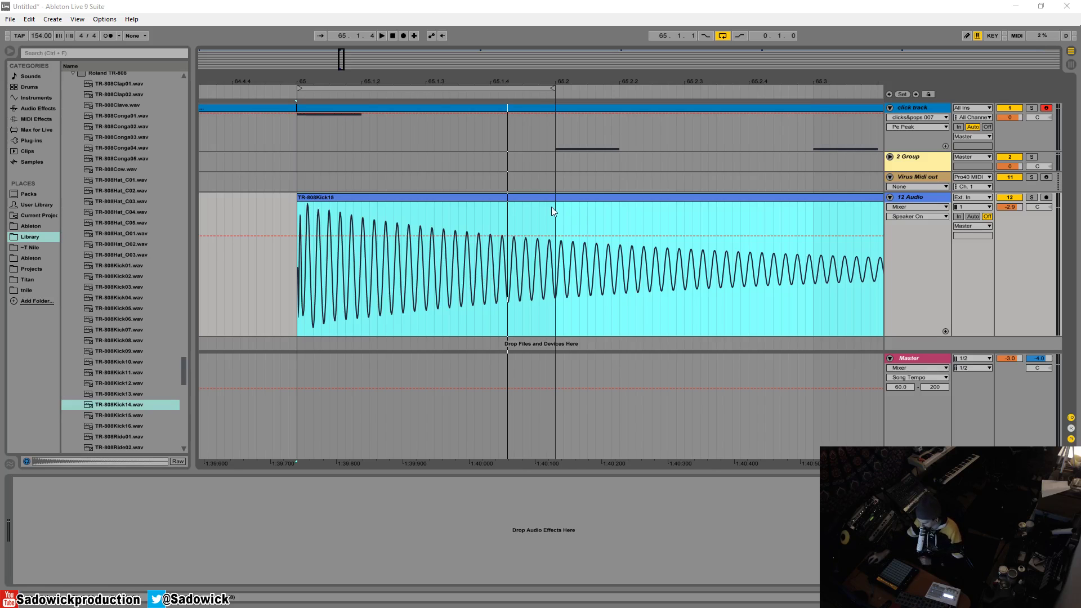
# - Play back the selected full-length 808 kick clip on the 12 Audio track to hear its long tail
pyautogui.click(306, 189)
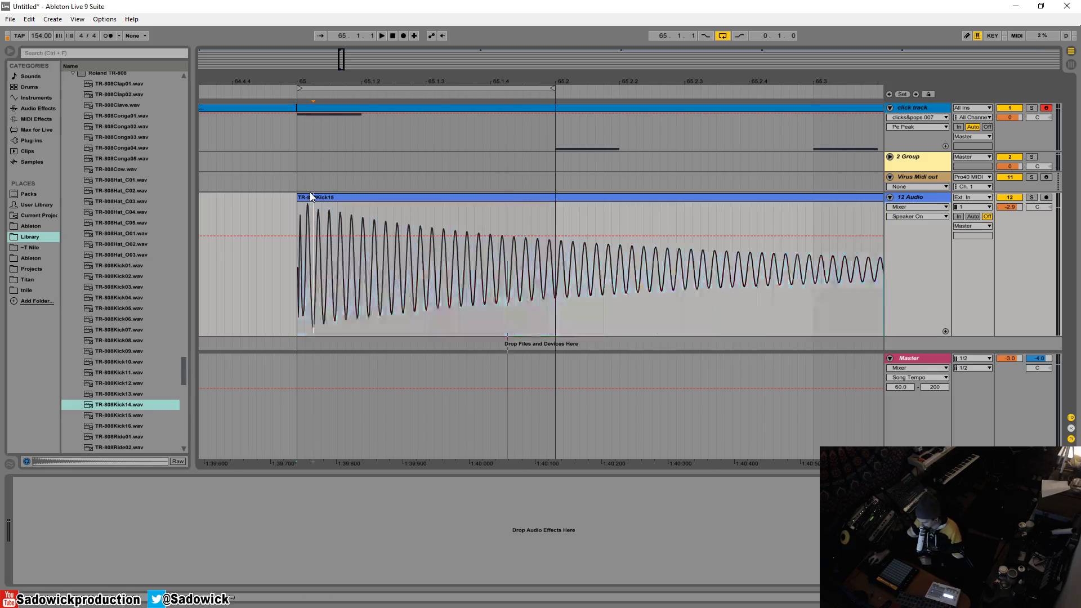
pyautogui.click(359, 196)
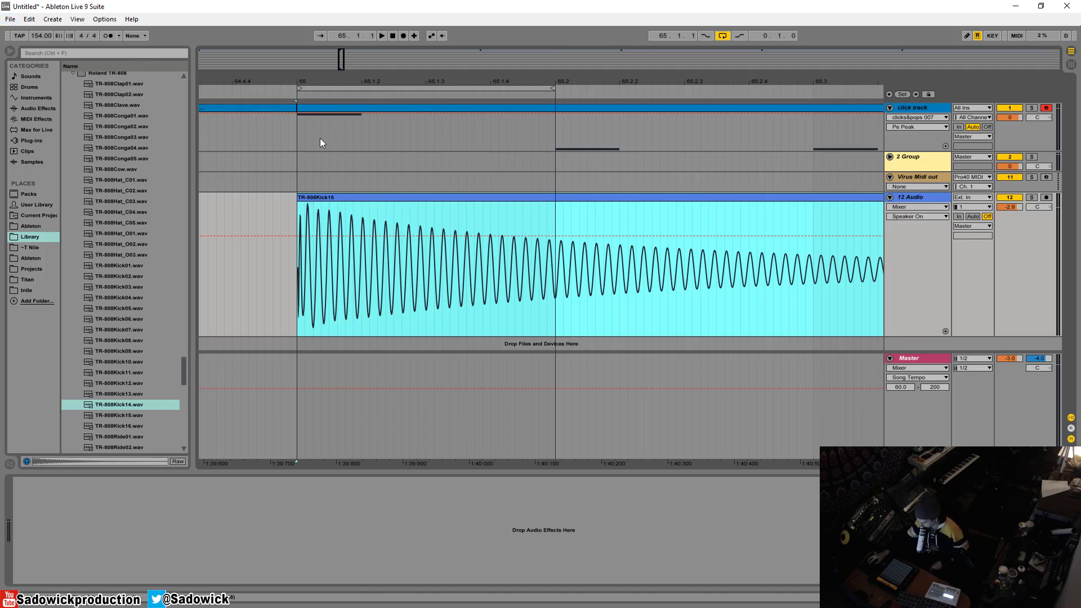
pyautogui.press('space')
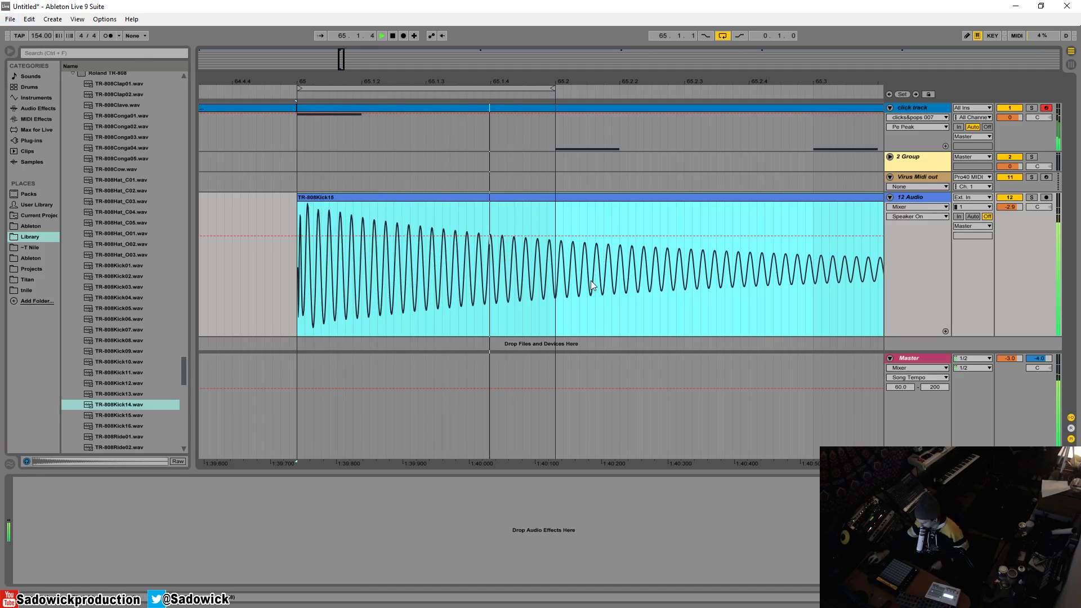
pyautogui.press('space')
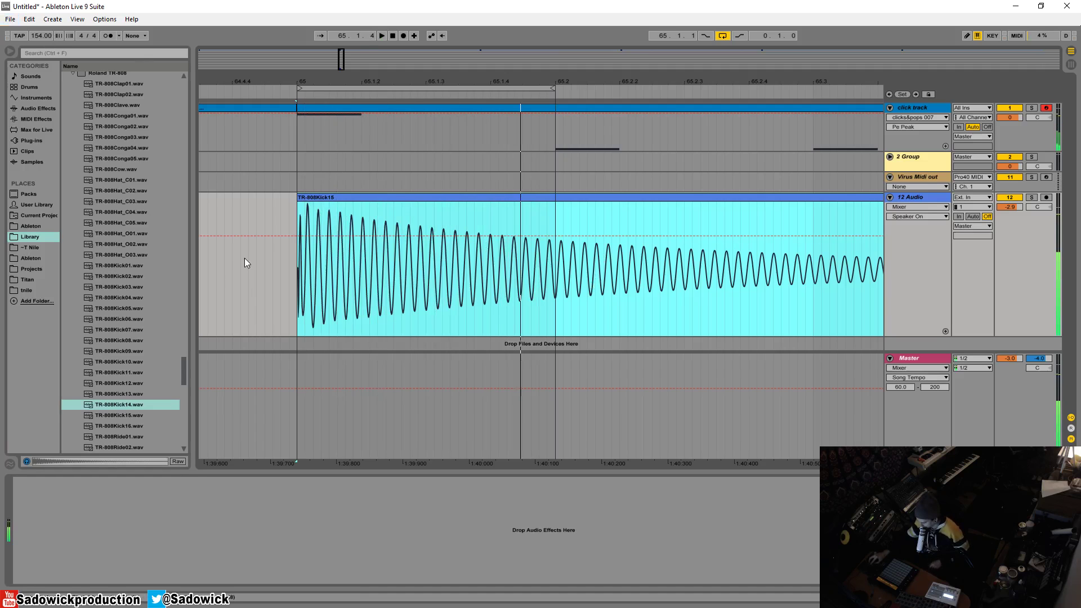
# - Delete everything after beat 65.2 from the 808 kick clip so it fits the one-beat loop
pyautogui.moveTo(556, 293); pyautogui.dragTo(670, 293)
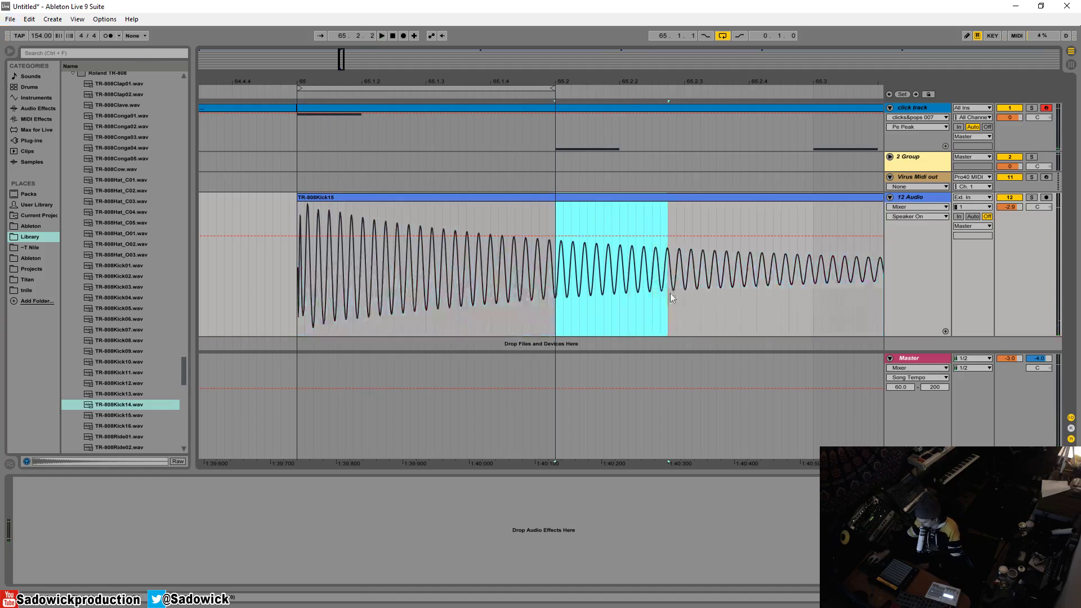
pyautogui.press('Delete')
pyautogui.click(681, 194)
pyautogui.press('Delete')
# - Show the track's fades, add a short fade-out at the end of the trimmed kick clip, and audition it
pyautogui.rightClick(535, 266)
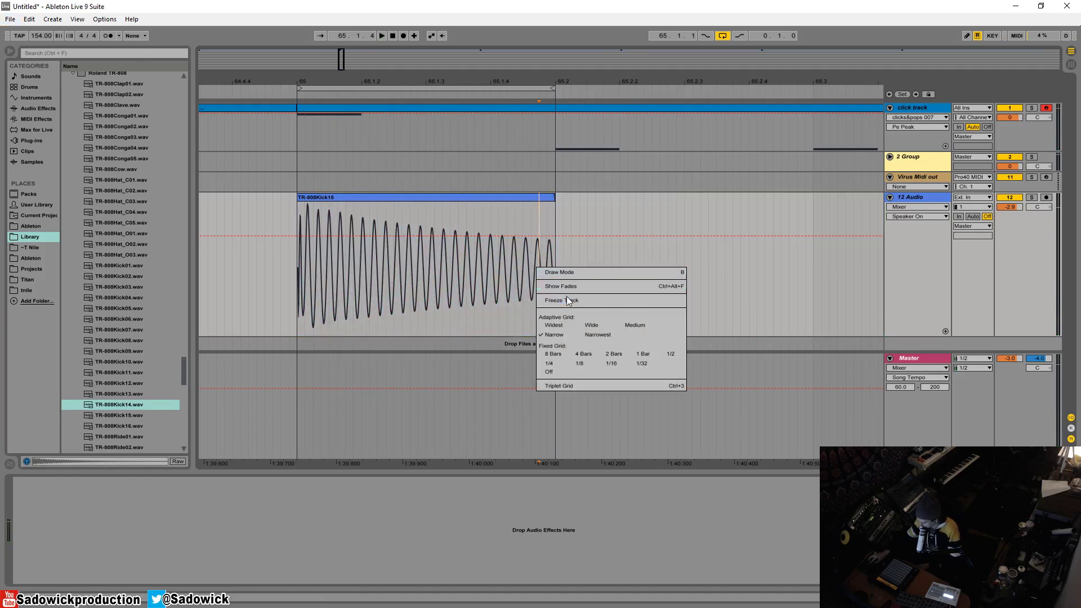
pyautogui.click(573, 288)
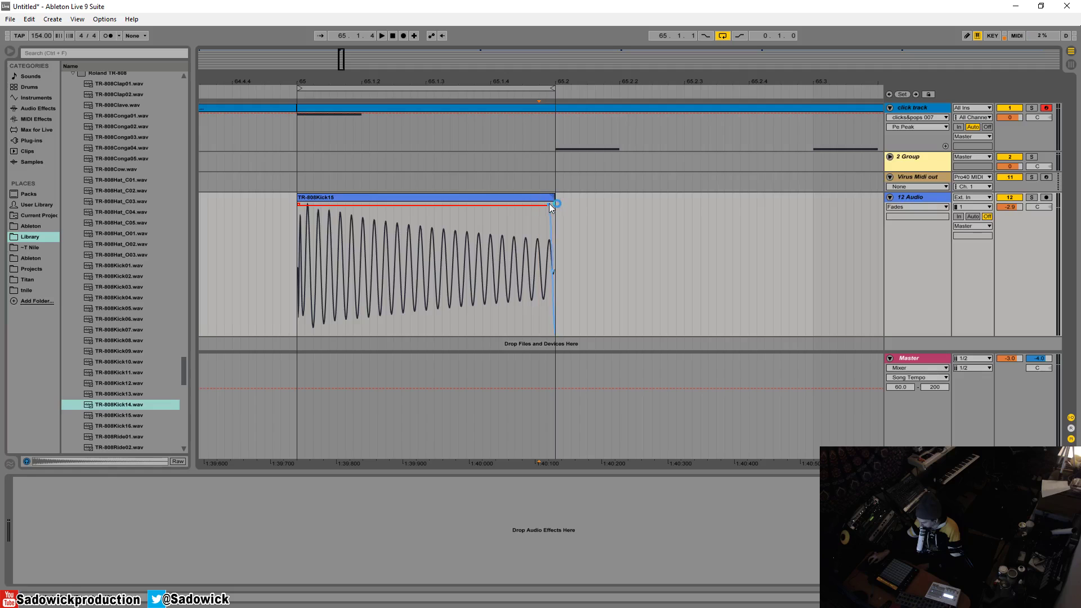
pyautogui.moveTo(550, 206); pyautogui.dragTo(539, 208)
pyautogui.click(436, 197)
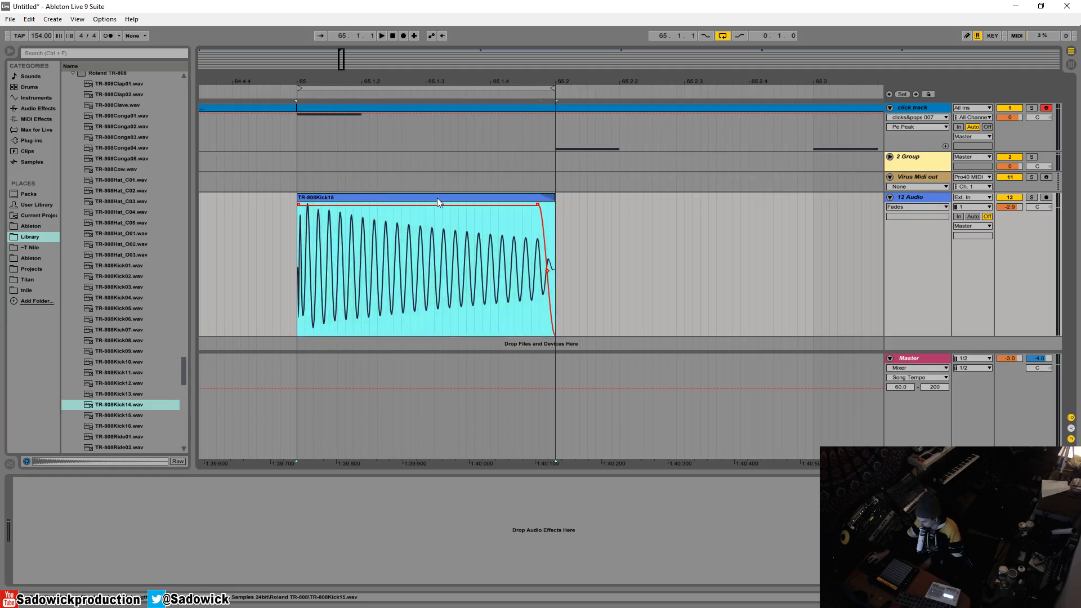
pyautogui.press('space')
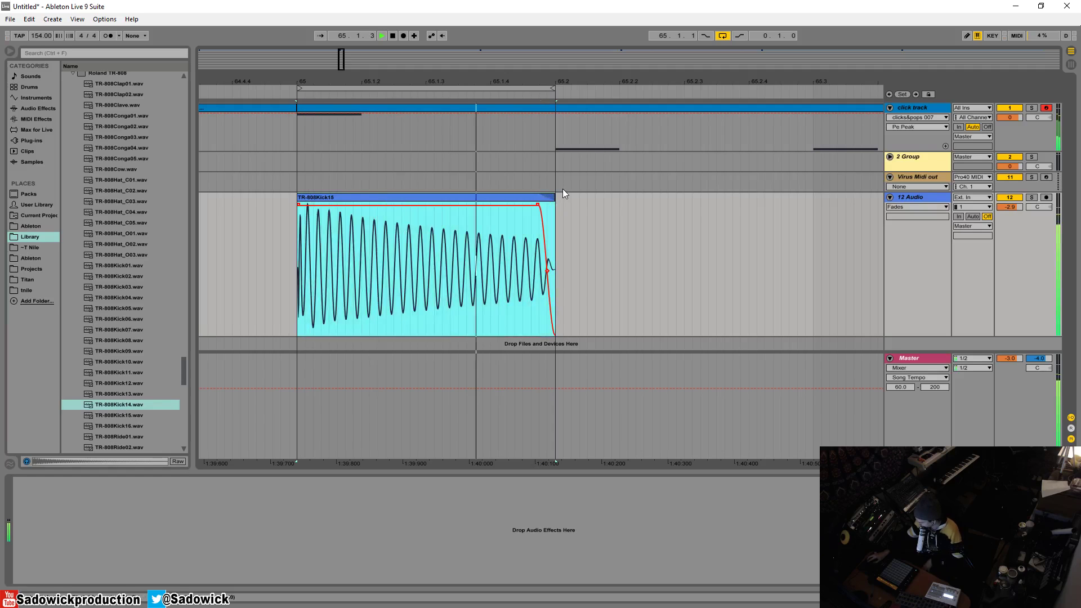
pyautogui.press('space')
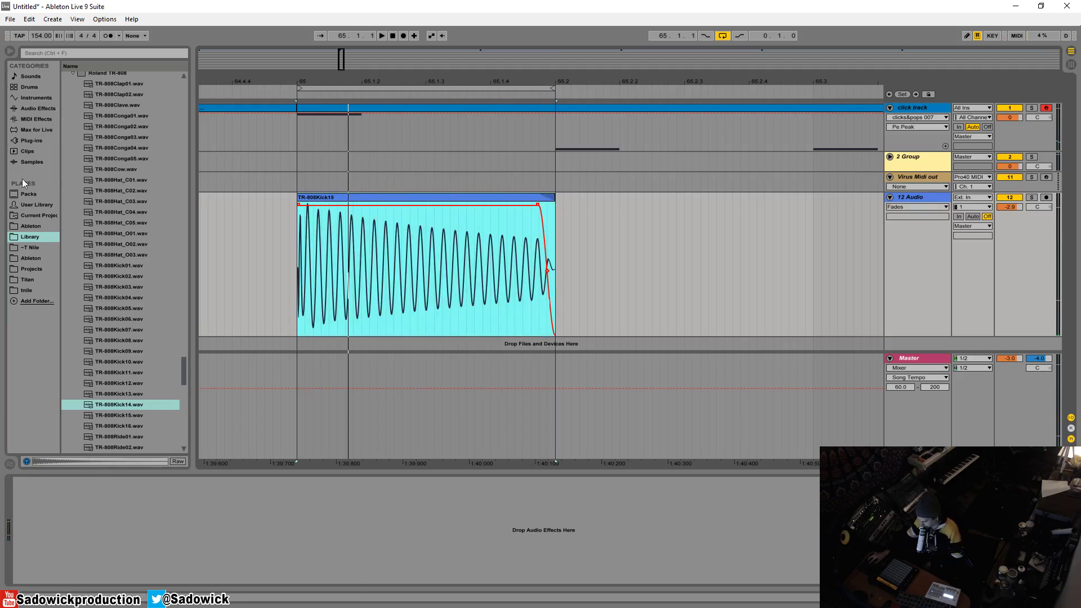
# - Add EQ Eight followed by Saturator to the kick's track and turn on the Saturator's Soft Clip
pyautogui.click(40, 108)
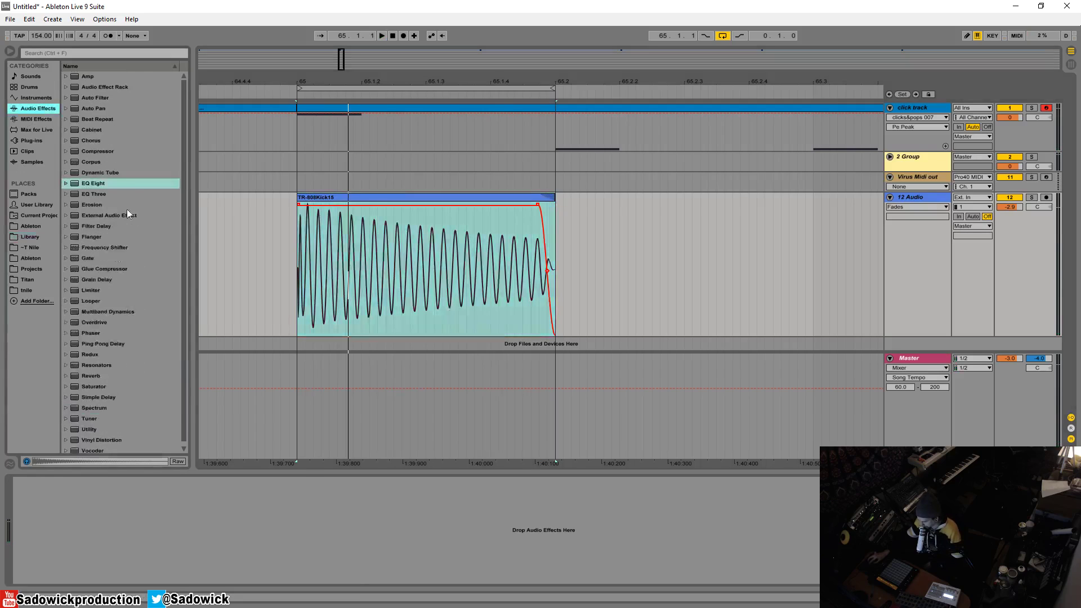
pyautogui.doubleClick(94, 183)
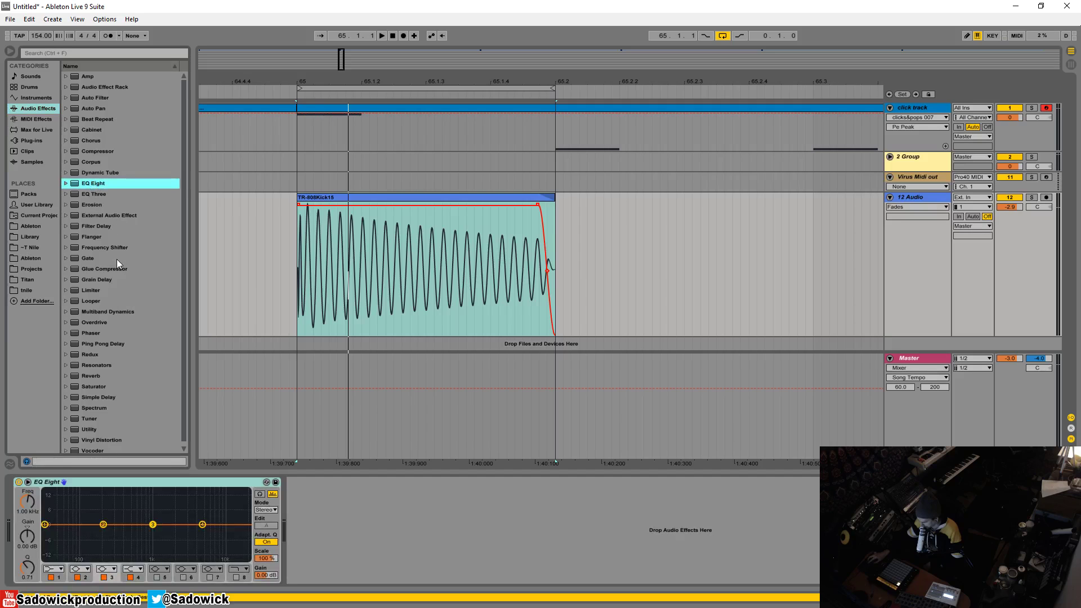
pyautogui.doubleClick(93, 386)
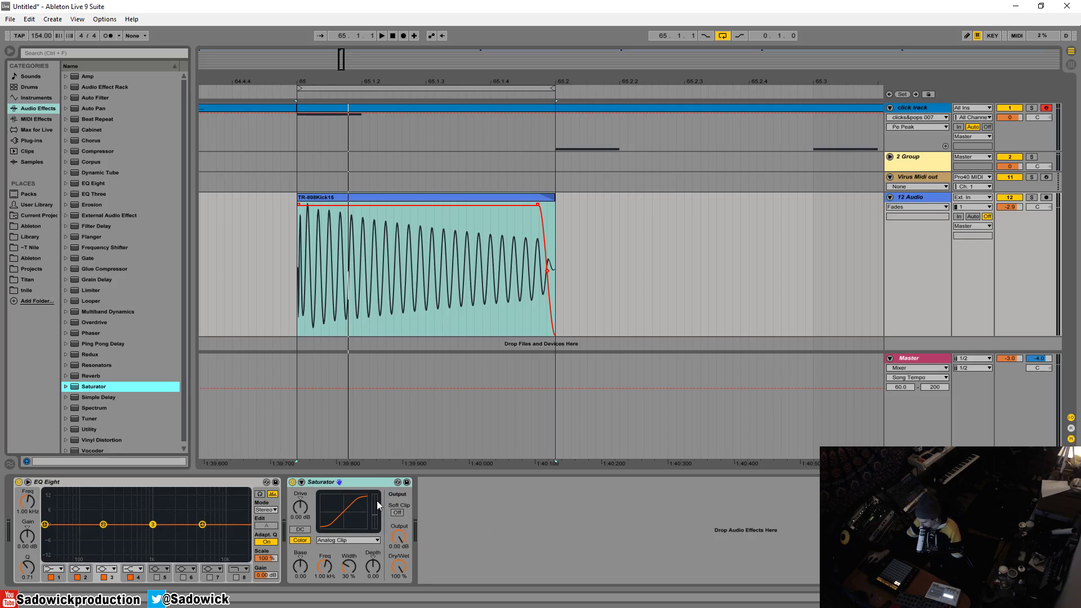
pyautogui.click(398, 512)
pyautogui.click(397, 513)
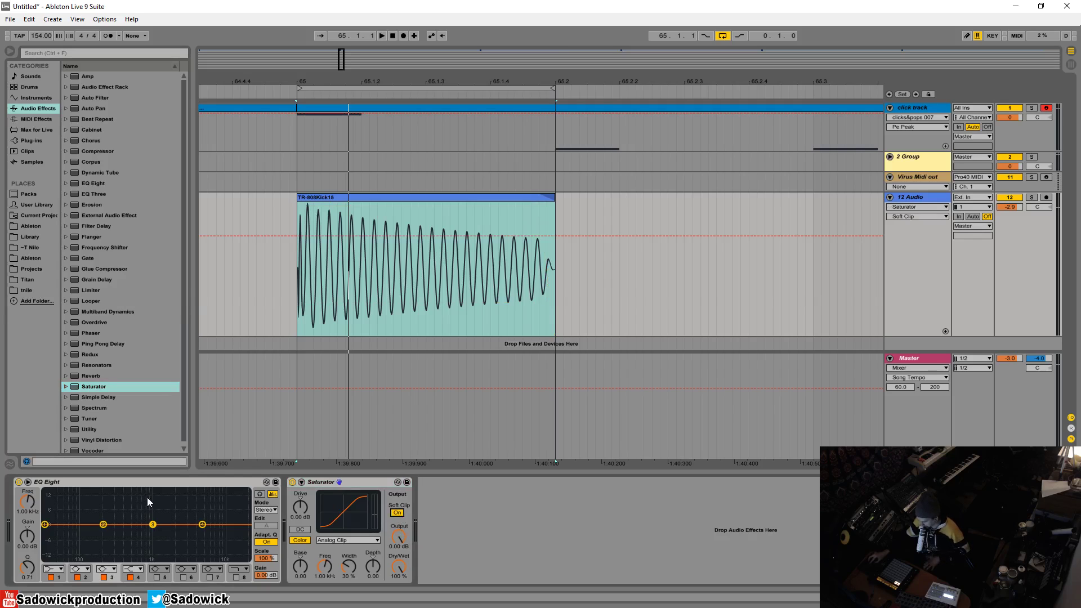
# - In EQ Eight, make band 1 a low cut at about 35 Hz and enable band 8 as a high cut at 18 kHz
pyautogui.click(57, 572)
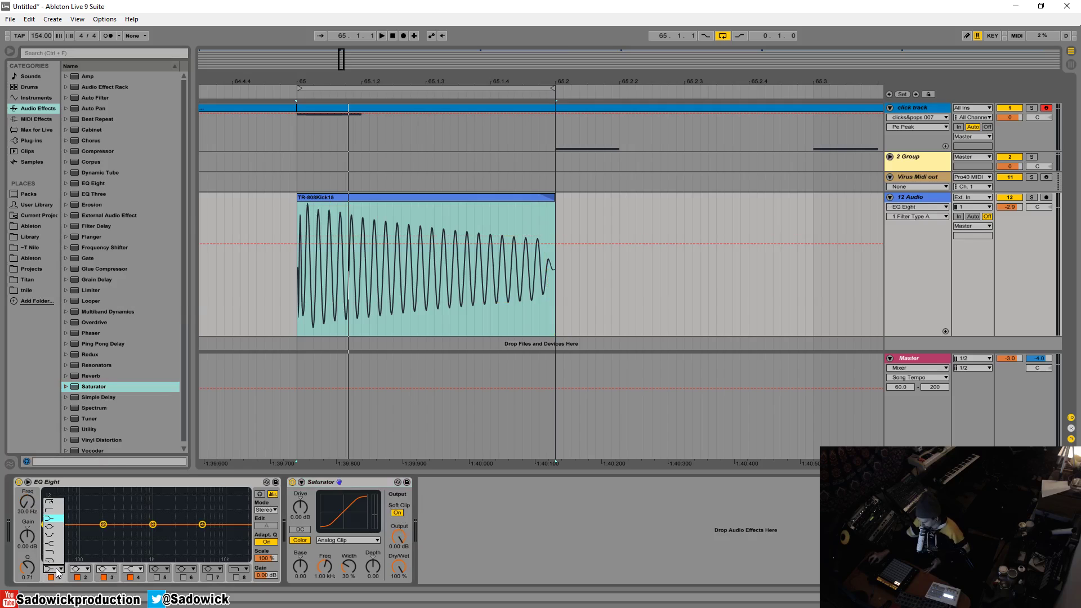
pyautogui.click(60, 507)
pyautogui.moveTo(49, 533); pyautogui.dragTo(51, 532)
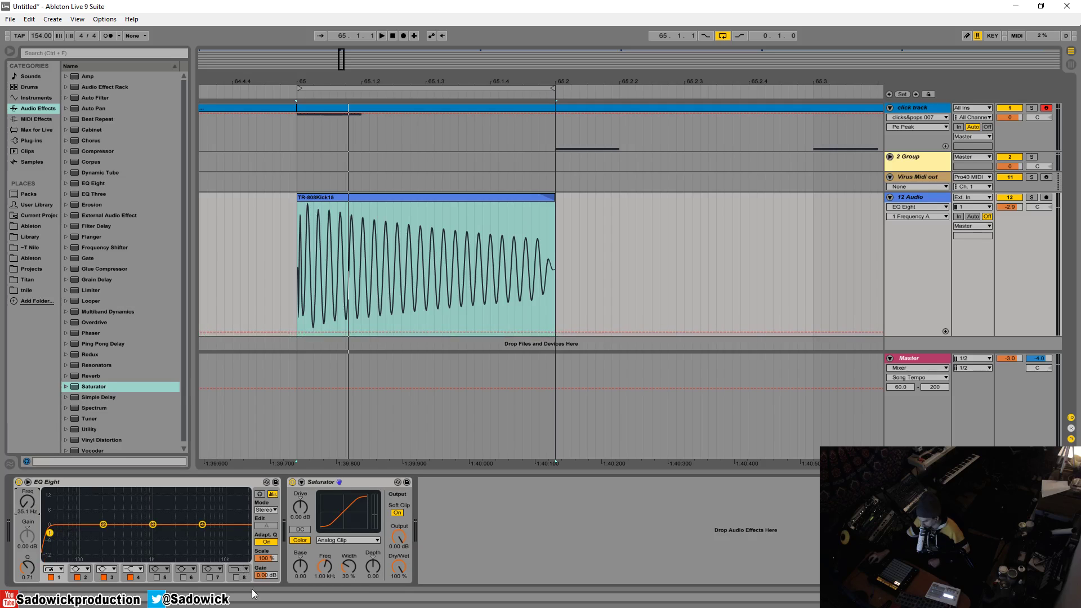
pyautogui.click(237, 577)
pyautogui.click(244, 569)
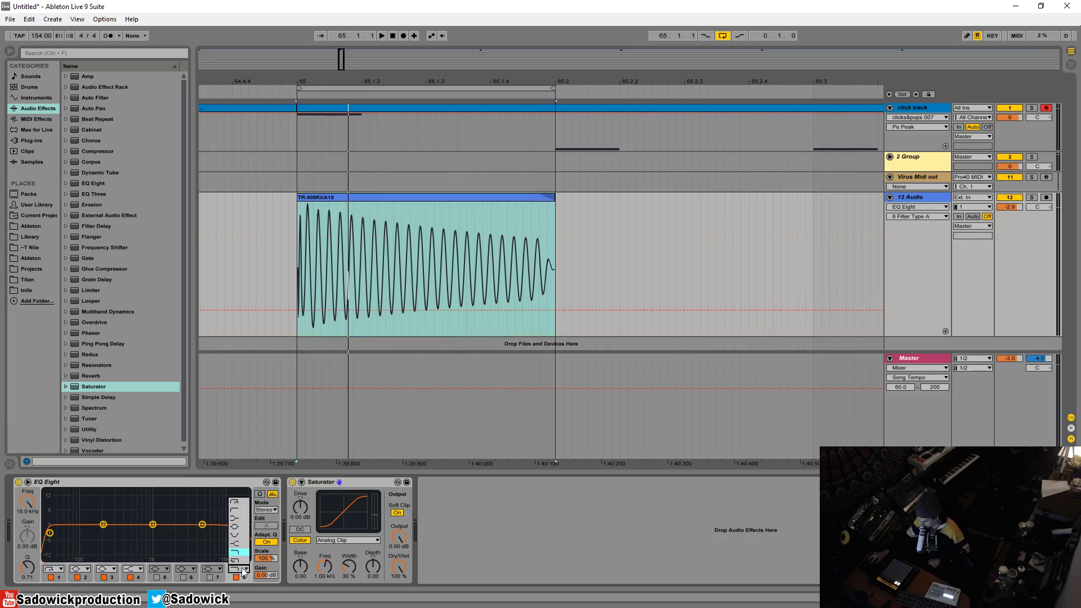
pyautogui.click(238, 563)
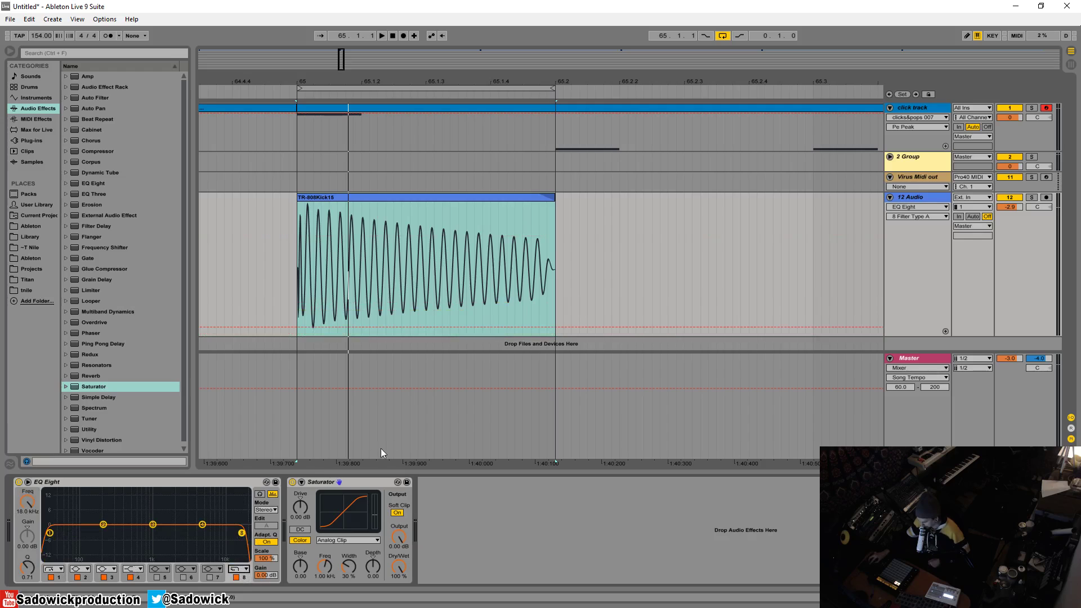
# - Raise the Saturator's Drive to 36 dB while playing the kick clip, and stop playback
pyautogui.click(309, 478)
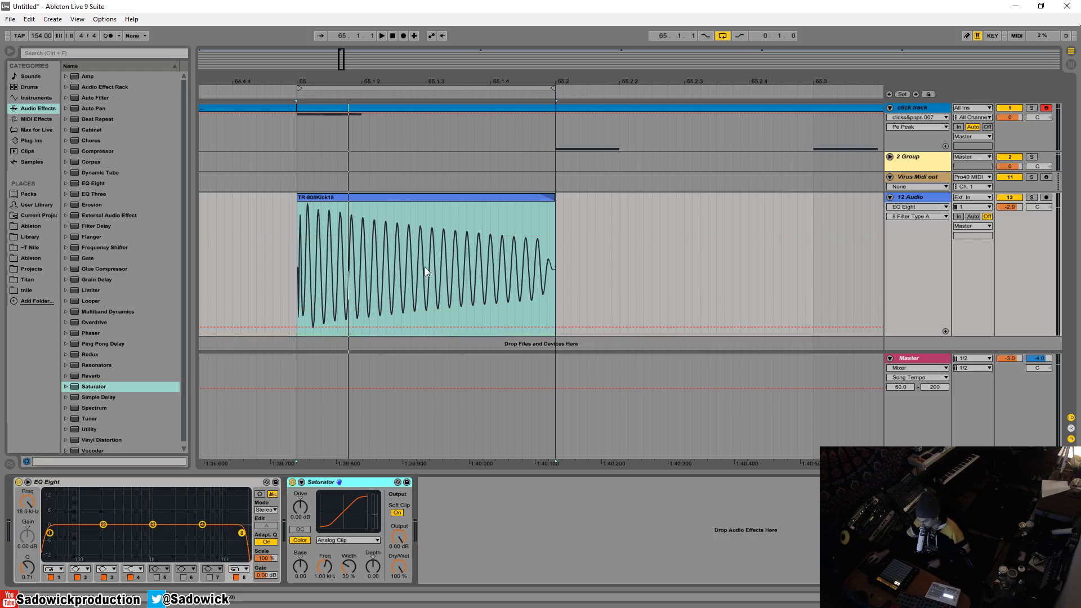
pyautogui.click(432, 197)
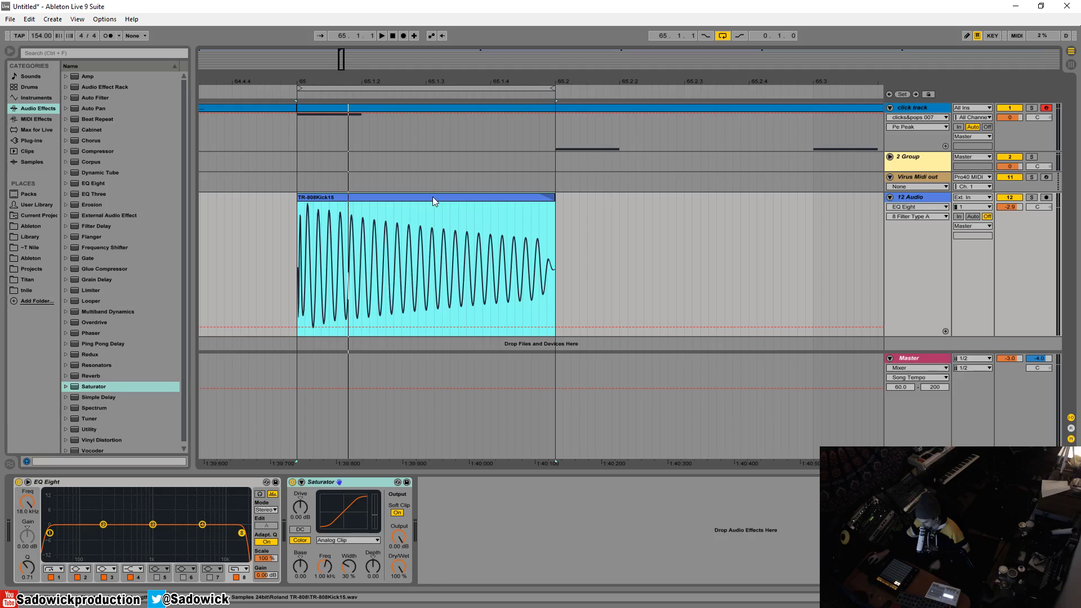
pyautogui.press('space')
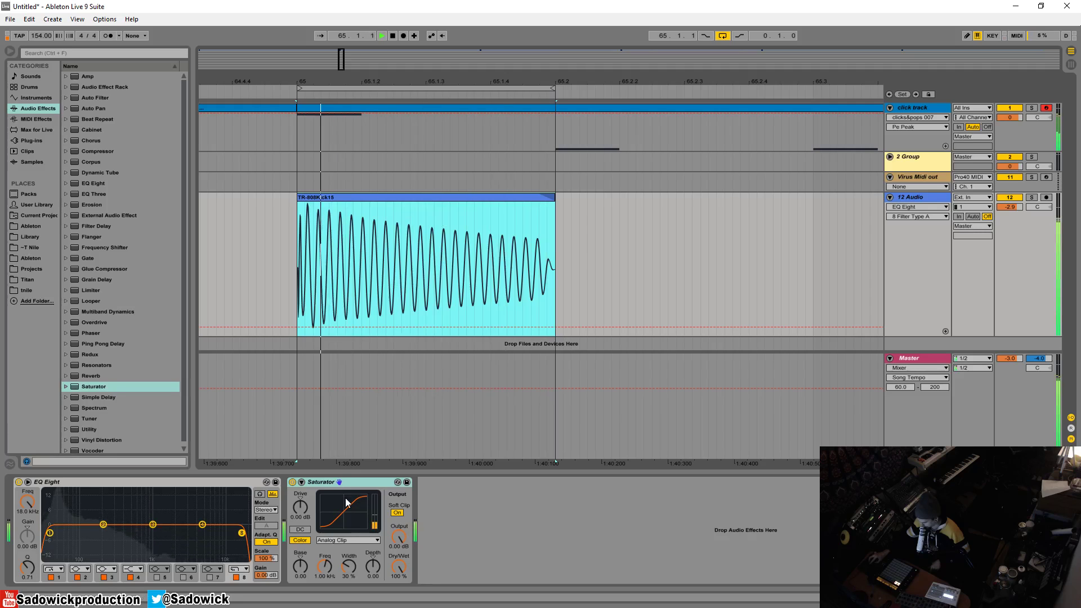
pyautogui.moveTo(300, 507); pyautogui.dragTo(300, 467)
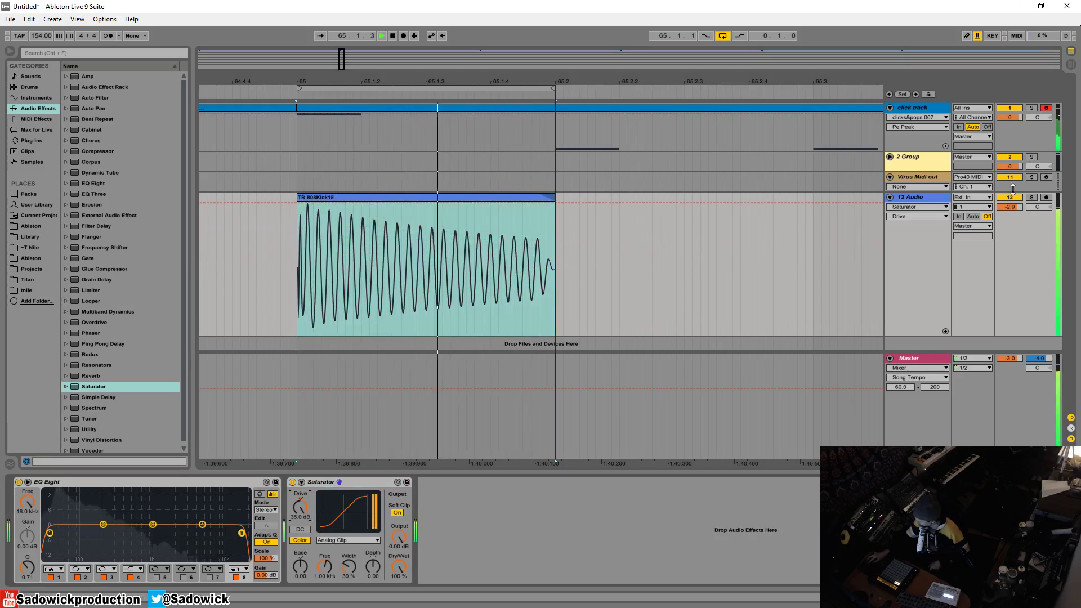
pyautogui.press('space')
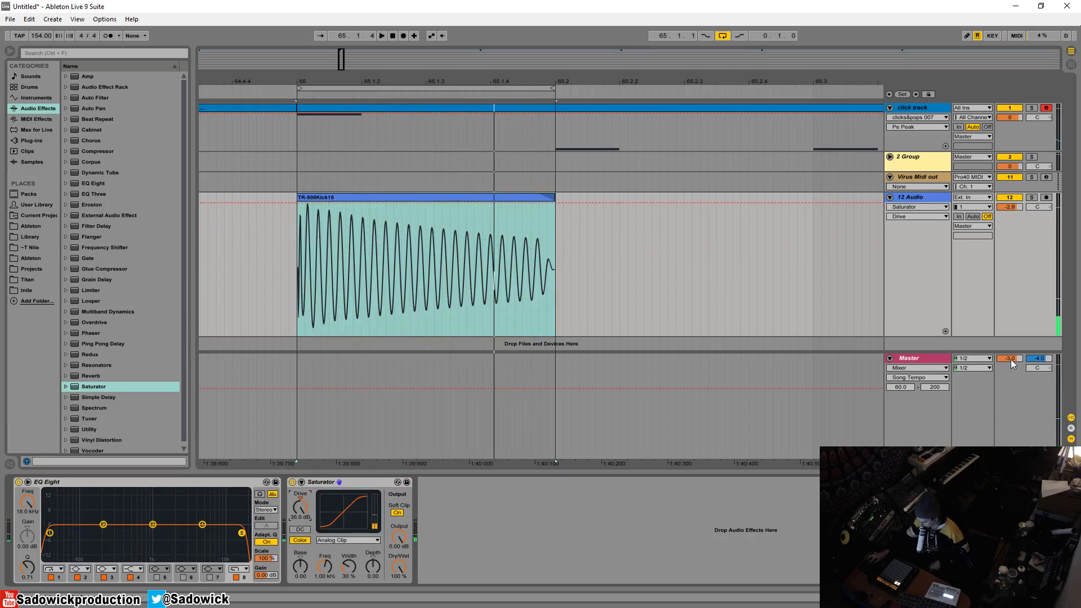
# - Lower the 12 Audio track's volume to compensate for the added drive and audition the distorted kick
pyautogui.moveTo(1016, 205); pyautogui.dragTo(1018, 213)
pyautogui.press('space')
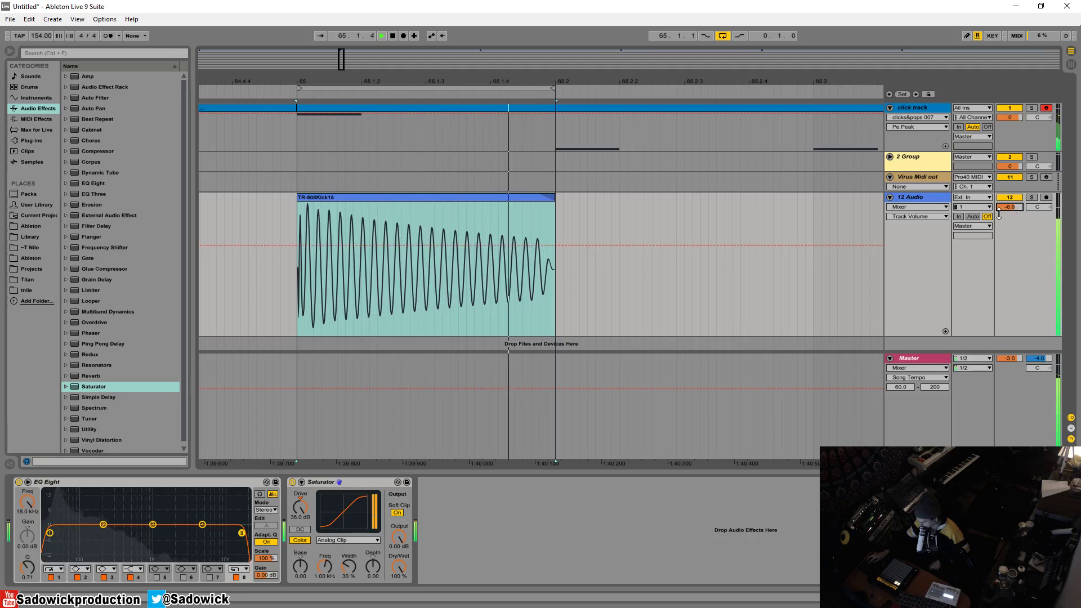
pyautogui.press('space')
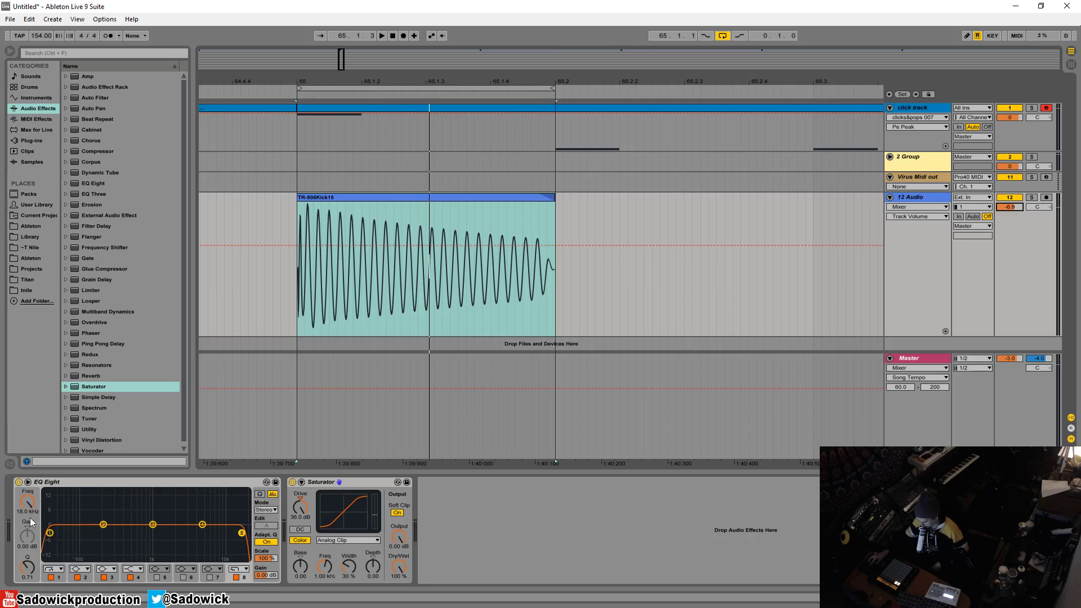
# - Move EQ Eight's band 1 low cut up to about 72 Hz while listening to the kick
pyautogui.click(50, 534)
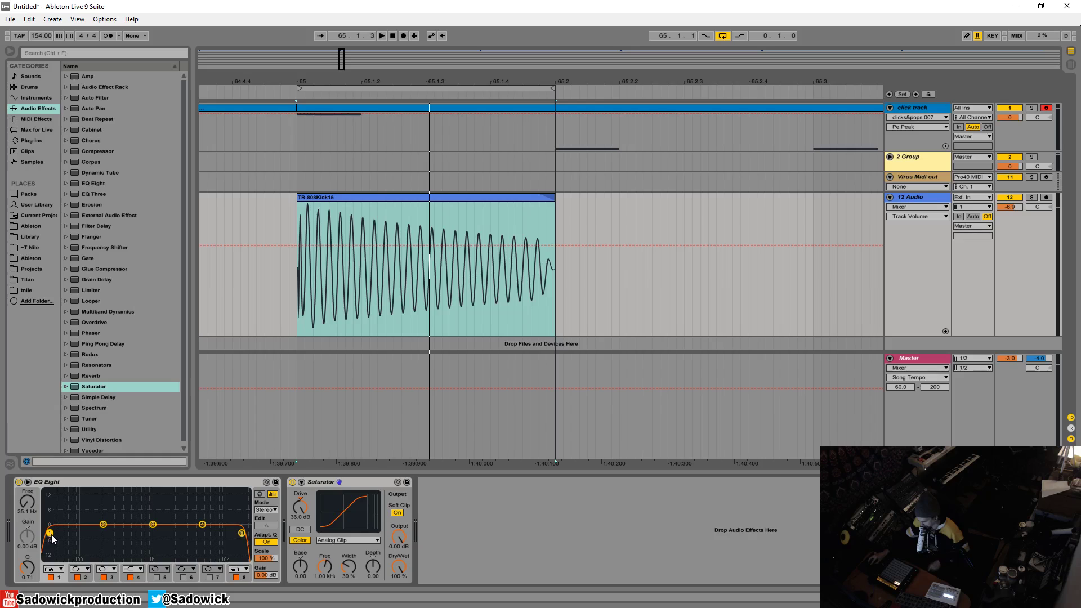
pyautogui.press('space')
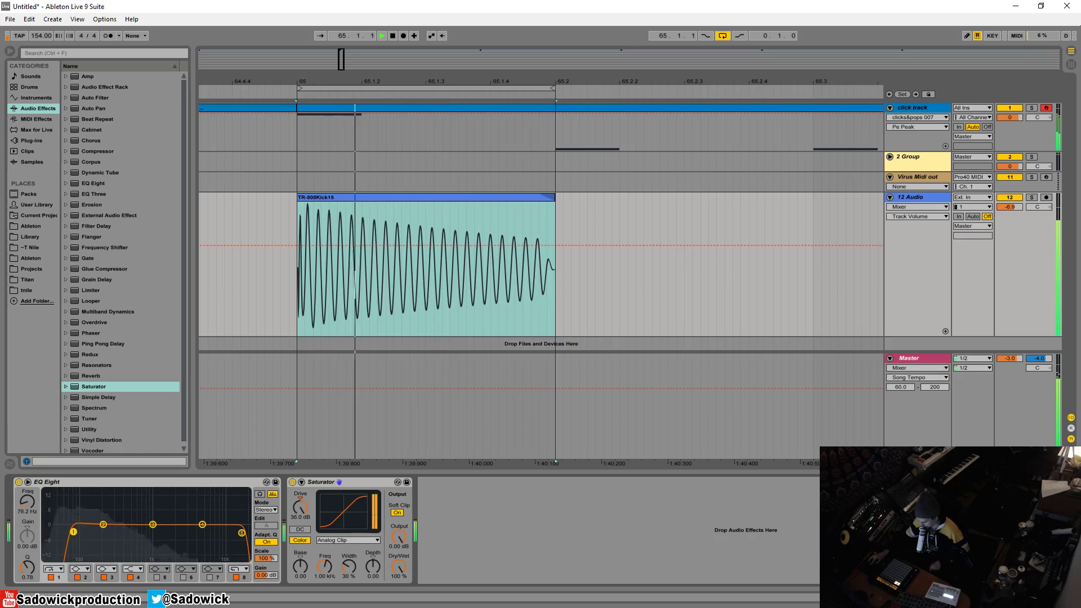
pyautogui.moveTo(49, 533); pyautogui.dragTo(72, 532)
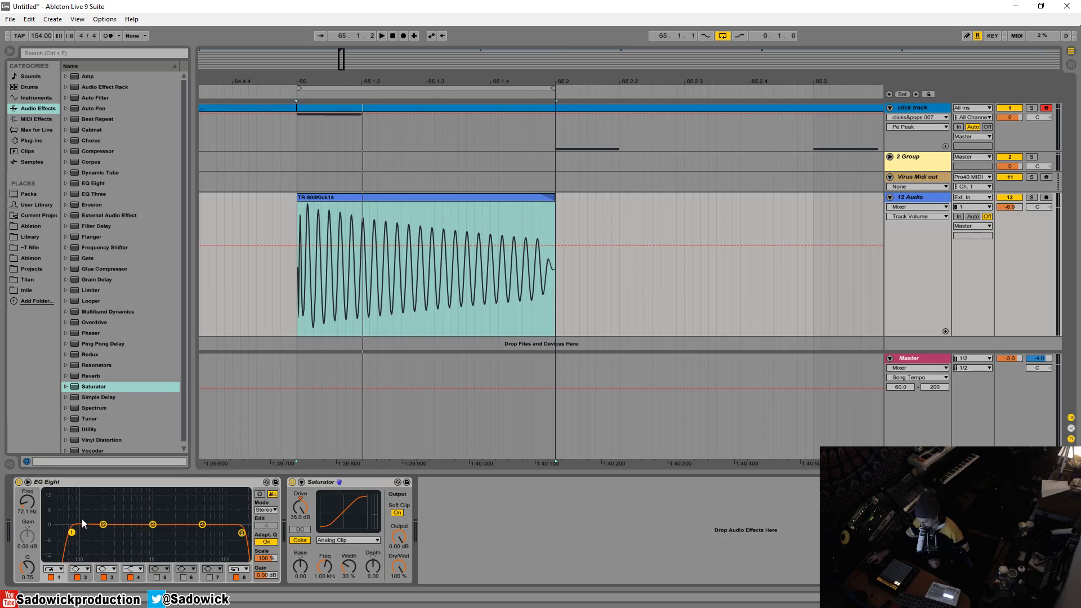
# - Try boosting EQ Eight's band 3 by 15 dB at about 1.23 kHz with a Q of 0.61, and listen to it
pyautogui.moveTo(152, 524); pyautogui.dragTo(179, 506)
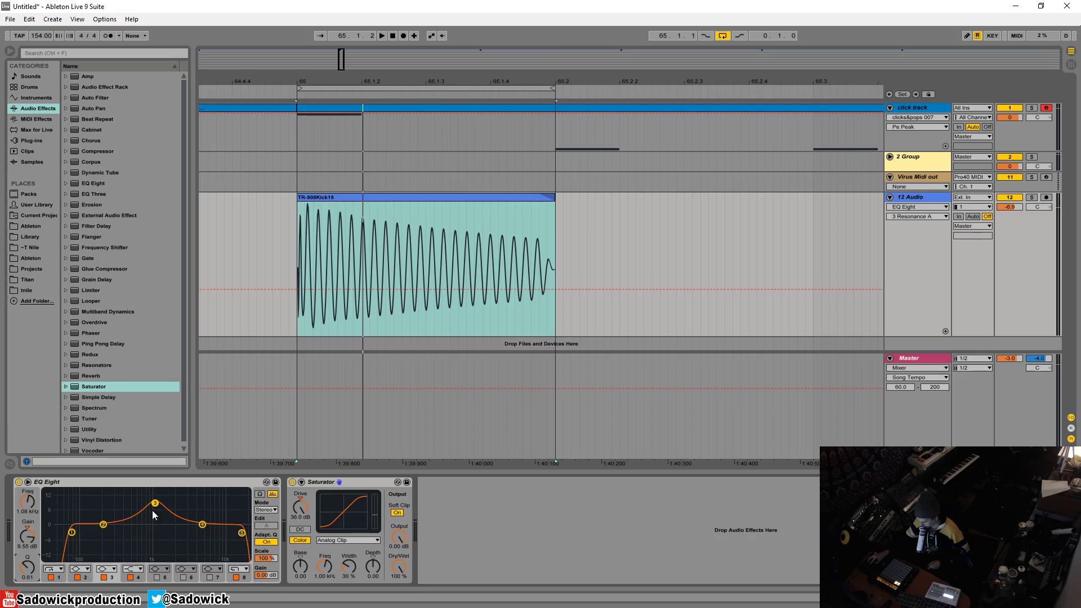
pyautogui.press('space')
pyautogui.moveTo(159, 505)
pyautogui.mouseDown()
pyautogui.moveTo(168, 498)
pyautogui.moveTo(142, 495)
pyautogui.moveTo(159, 491)
pyautogui.mouseUp()
pyautogui.press('space')
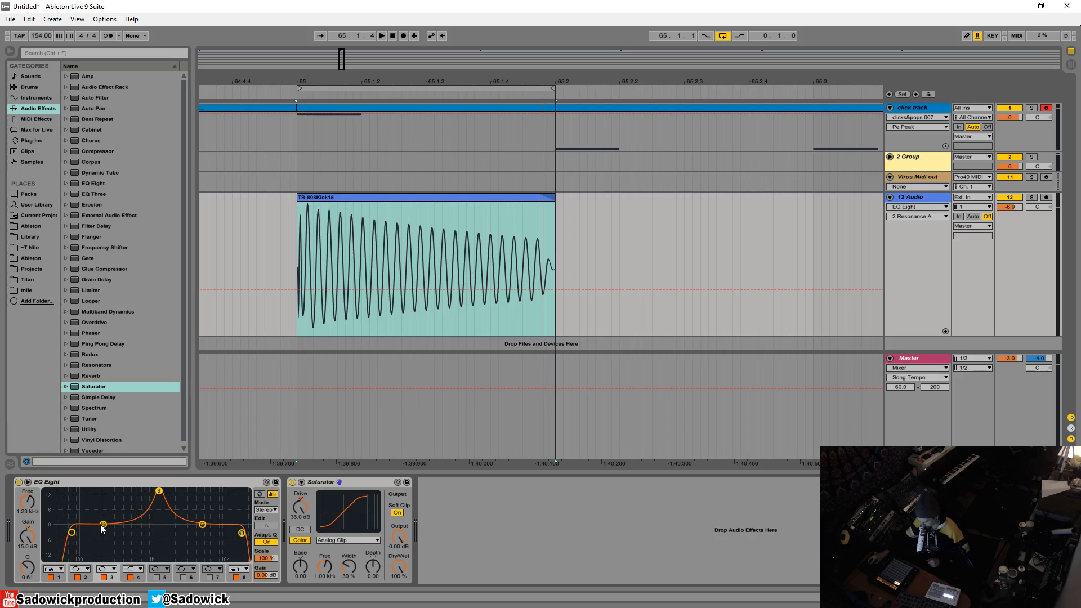
# - Give EQ Eight's band 2 a strong narrow boost, return band 3 to nearly flat at about 1.27 kHz, and play the kick
pyautogui.moveTo(103, 525); pyautogui.dragTo(111, 525)
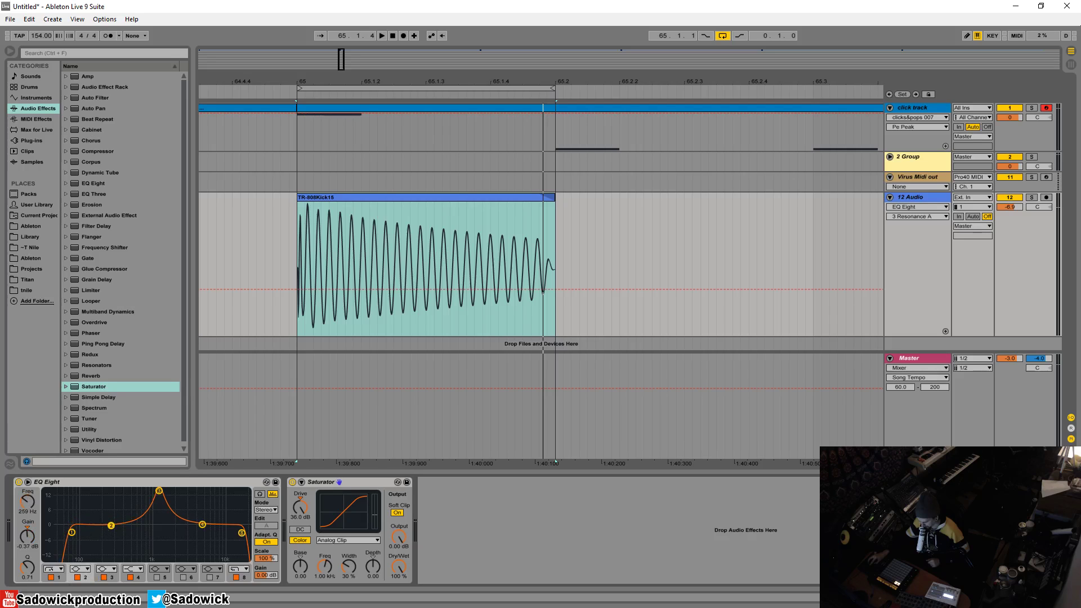
pyautogui.moveTo(22, 572); pyautogui.dragTo(23, 560)
pyautogui.moveTo(111, 525); pyautogui.dragTo(160, 523)
pyautogui.press('space')
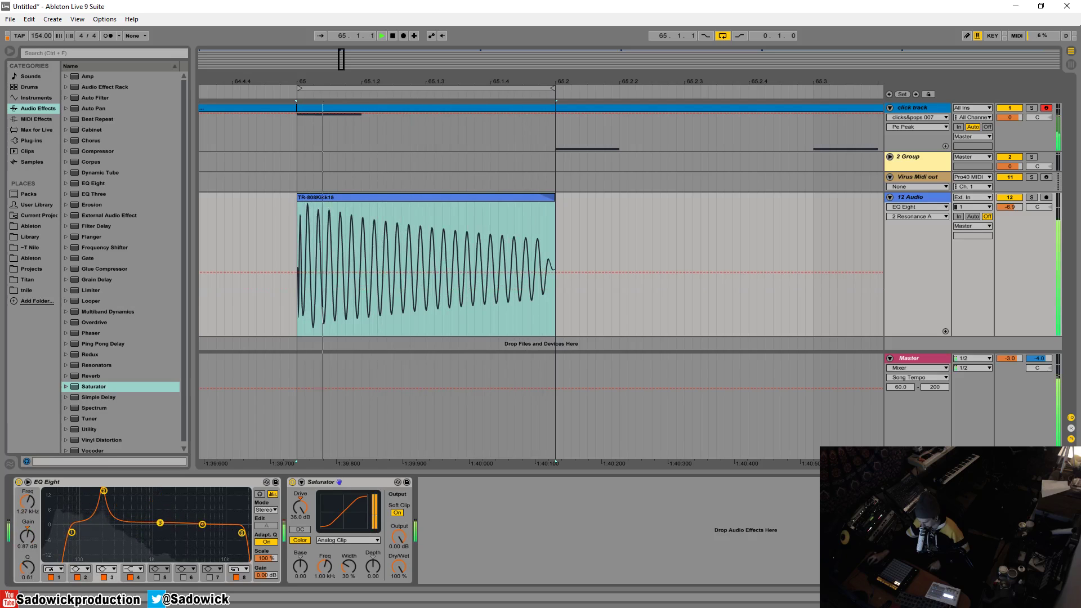
# - Raise EQ Eight's band 1 low cut to about 95 Hz, set band 4 to -4 dB at about 3.47 kHz, and audition the kick
pyautogui.moveTo(68, 530)
pyautogui.mouseDown()
pyautogui.moveTo(104, 529)
pyautogui.moveTo(80, 533)
pyautogui.mouseUp()
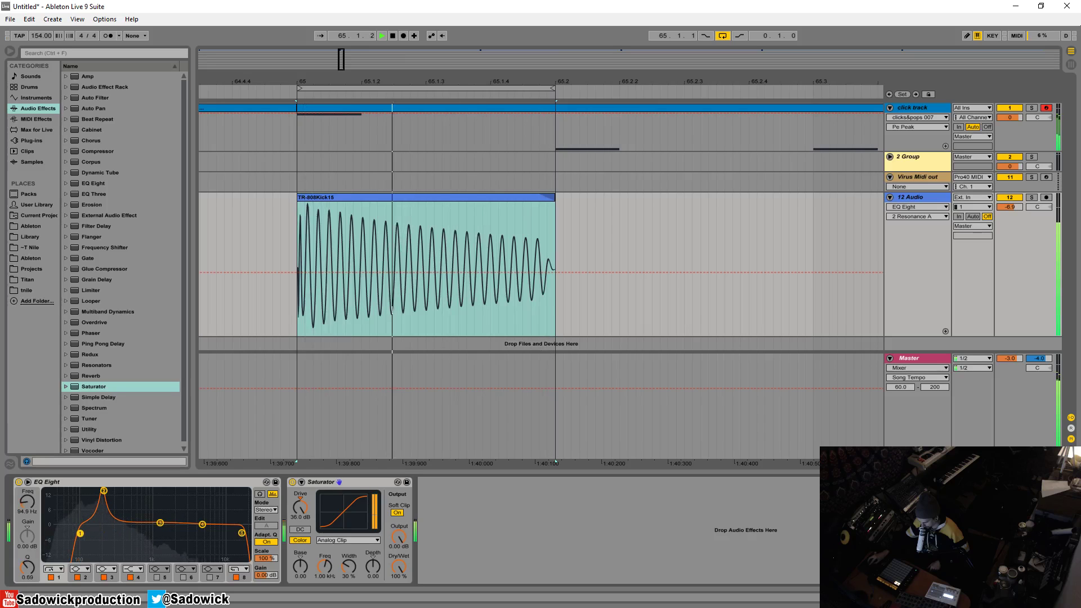
pyautogui.moveTo(198, 528); pyautogui.dragTo(197, 535)
pyautogui.moveTo(197, 535); pyautogui.dragTo(191, 533)
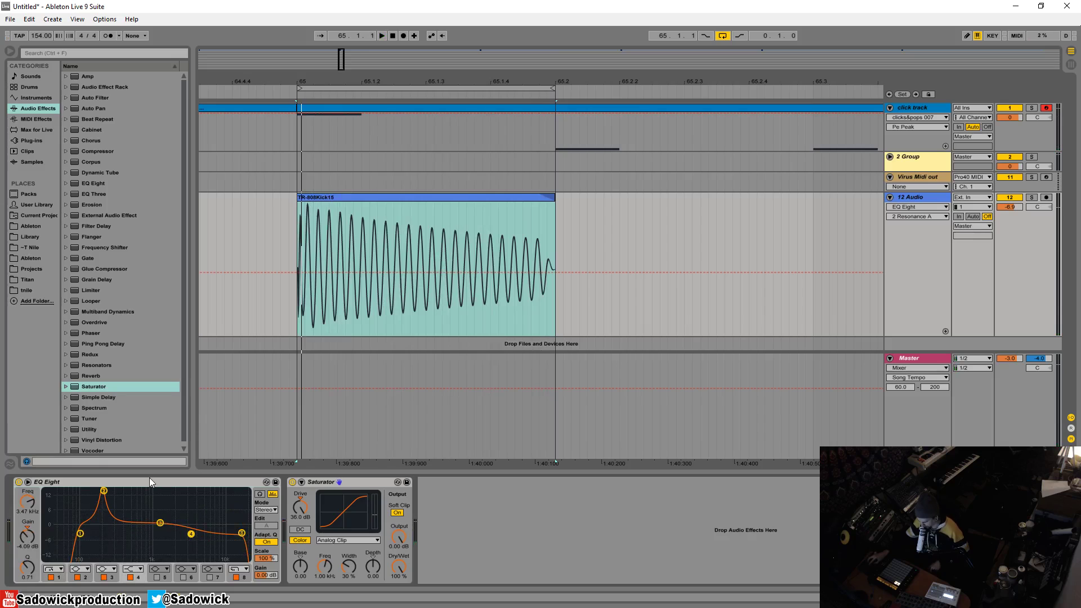
pyautogui.press('space')
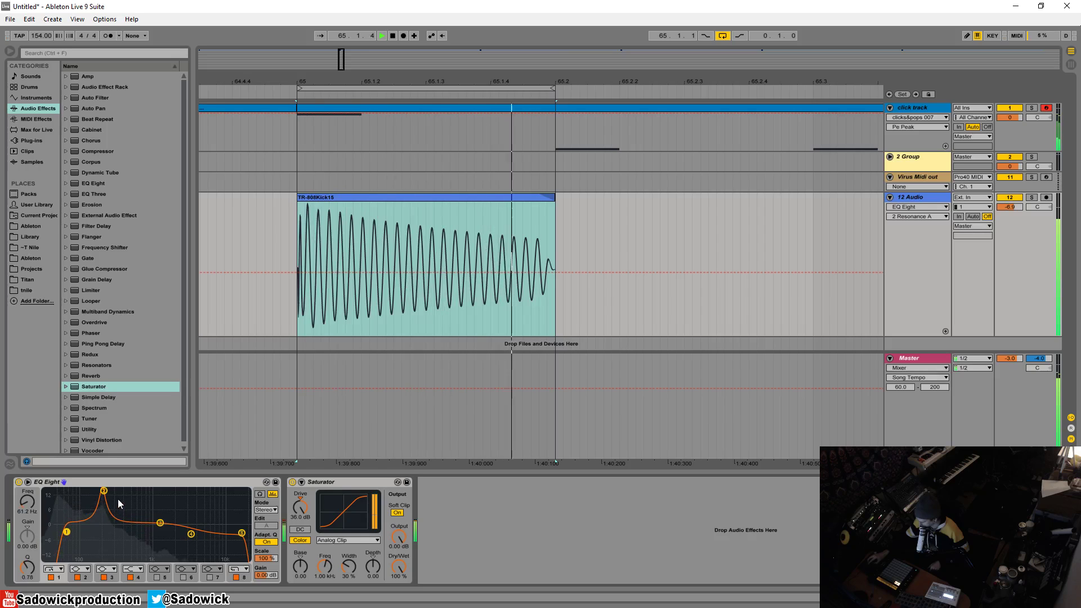
# - Bypass and fold EQ Eight, and insert EQ Three between it and the Saturator
pyautogui.press('space')
pyautogui.click(126, 481)
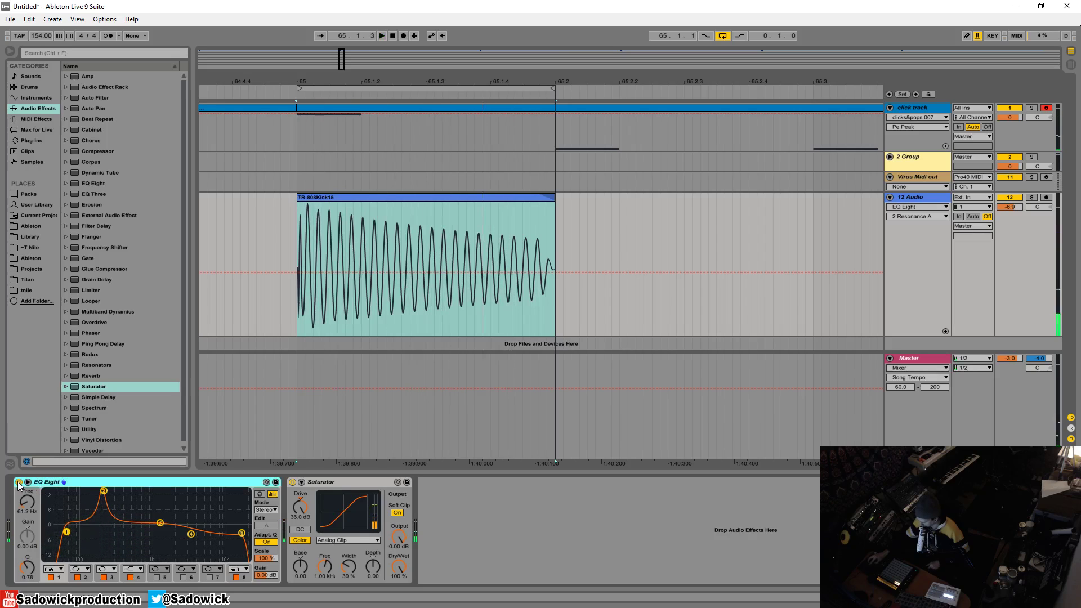
pyautogui.doubleClick(20, 483)
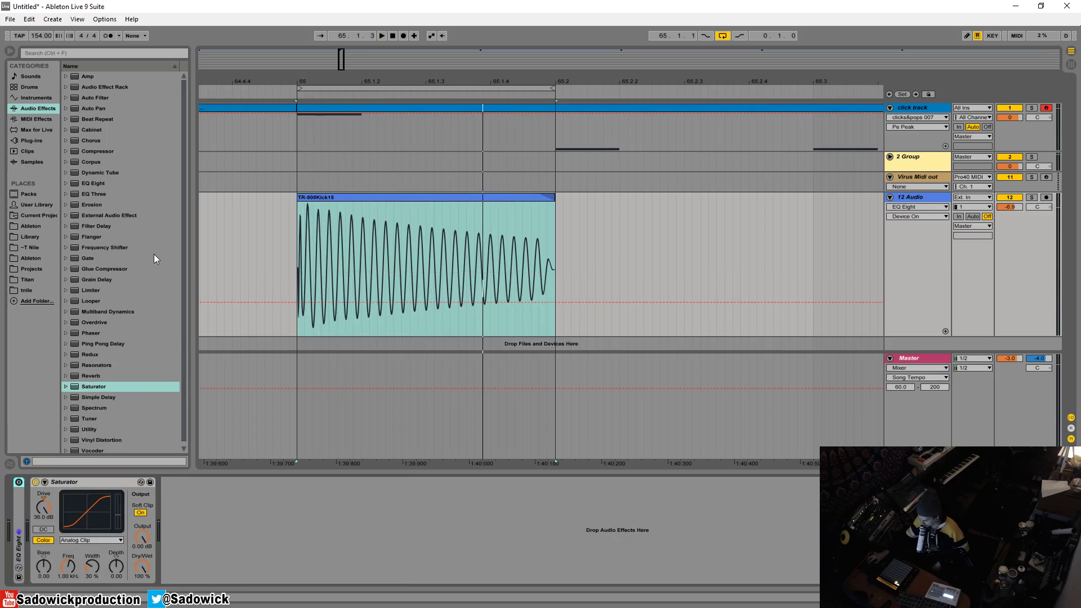
pyautogui.click(92, 193)
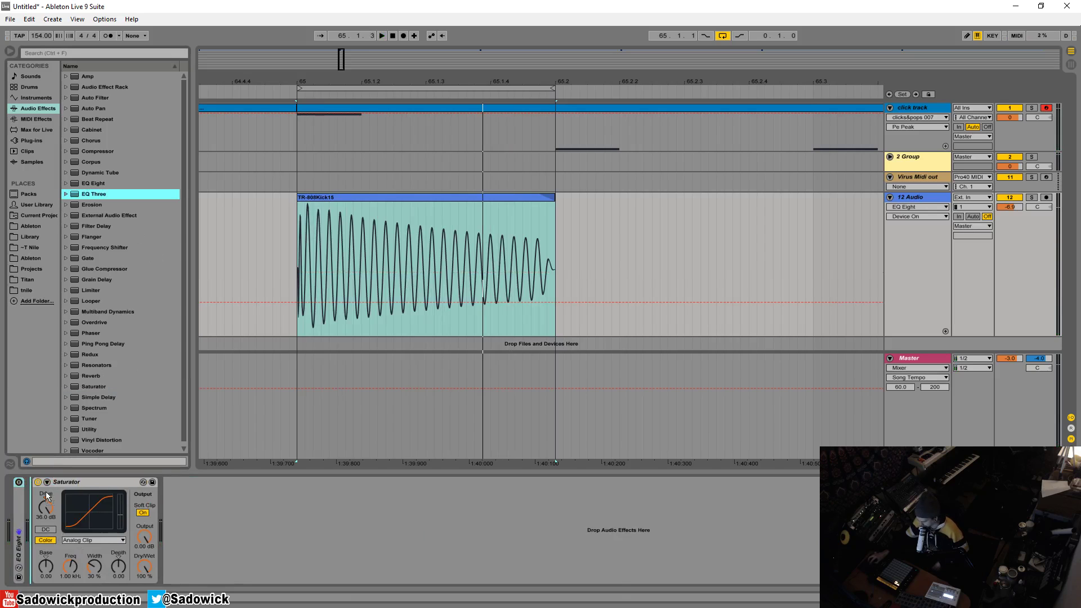
pyautogui.moveTo(47, 495); pyautogui.dragTo(34, 491)
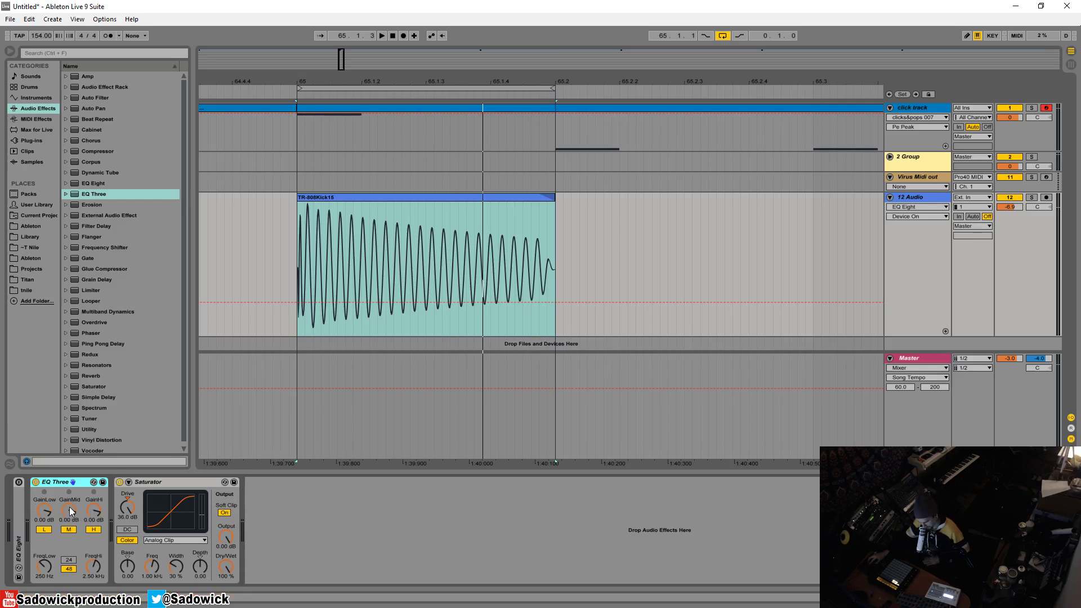
# - Boost EQ Three's mid gain to 6 dB and listen to the kick
pyautogui.press('space')
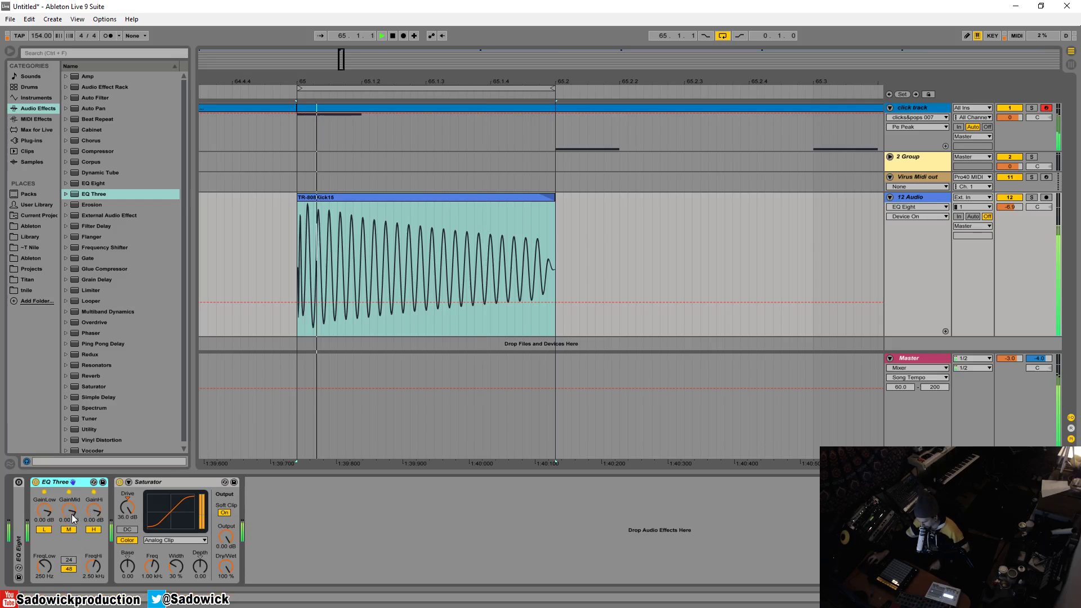
pyautogui.click(73, 516)
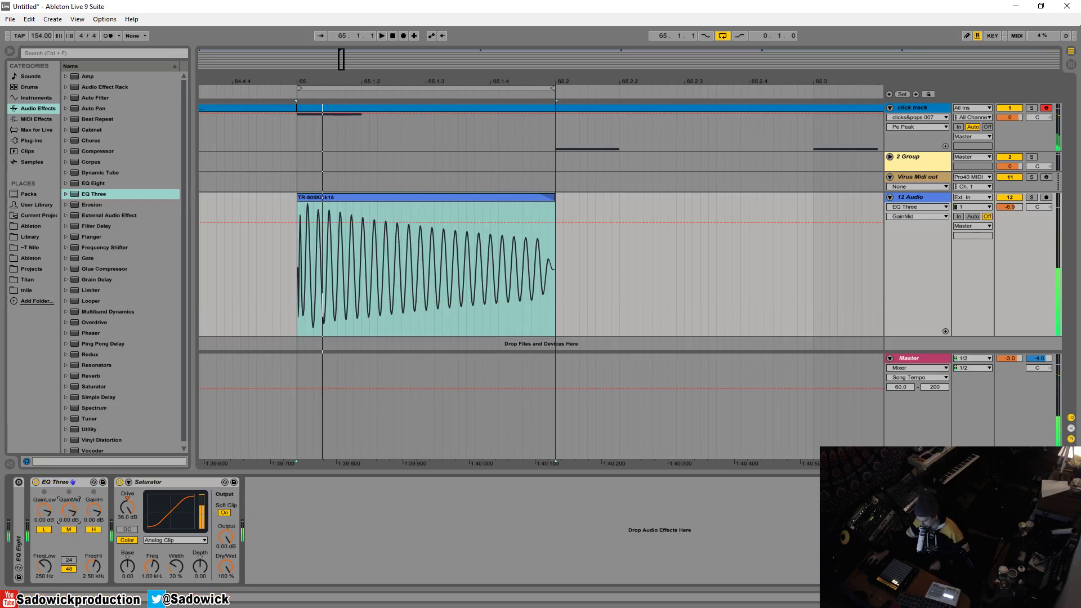
pyautogui.press('space')
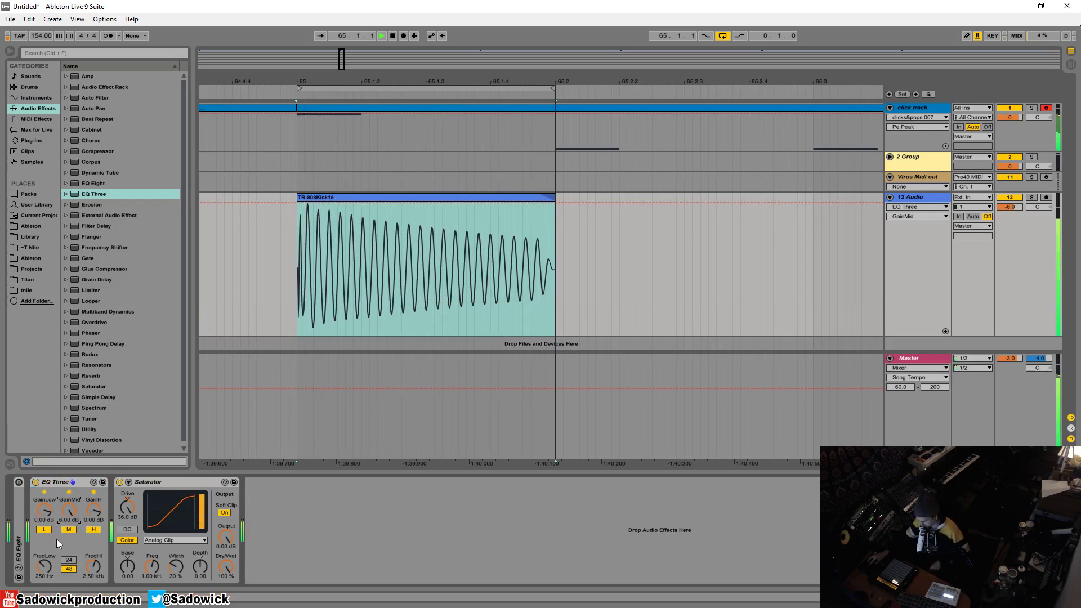
pyautogui.press('space')
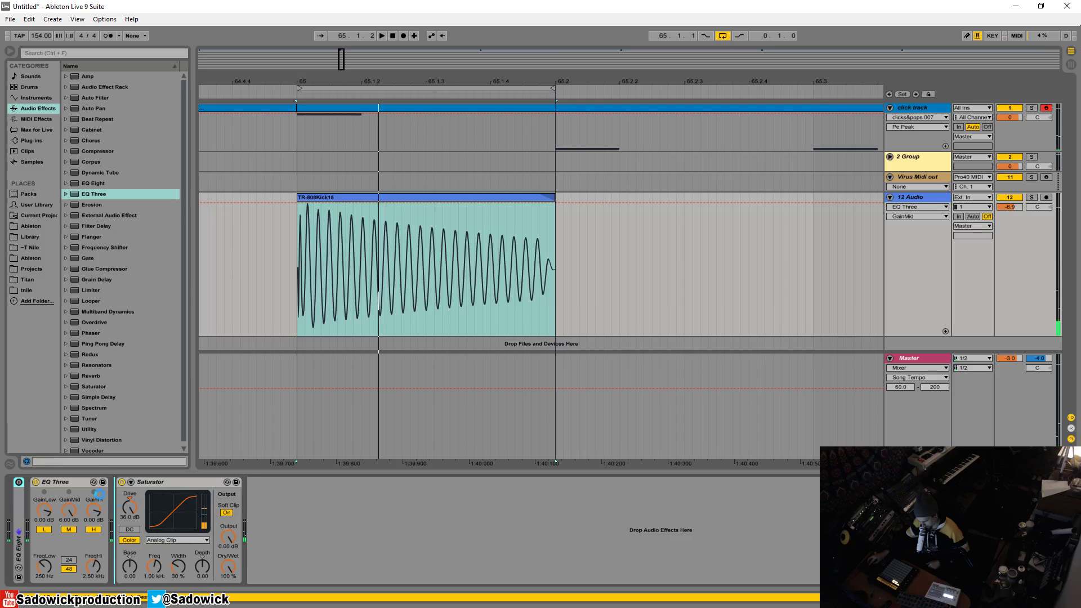
# - Move EQ Eight between EQ Three and the Saturator, re-enable it, and raise its band 1 low cut to about 79 Hz during playback
pyautogui.moveTo(18, 546); pyautogui.dragTo(105, 487)
pyautogui.doubleClick(105, 505)
pyautogui.press('space')
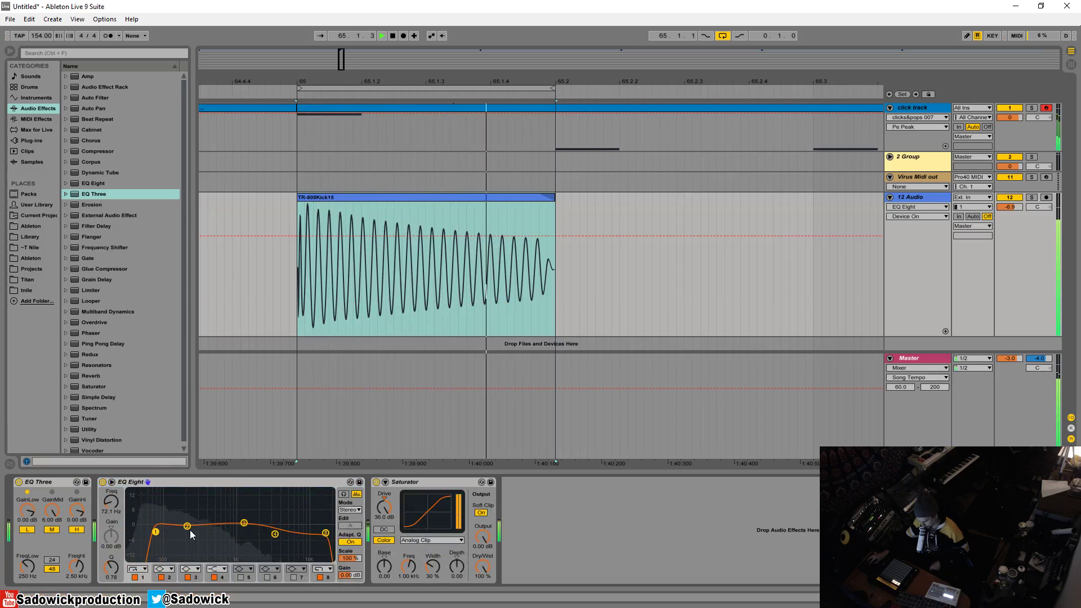
pyautogui.moveTo(155, 532); pyautogui.dragTo(197, 529)
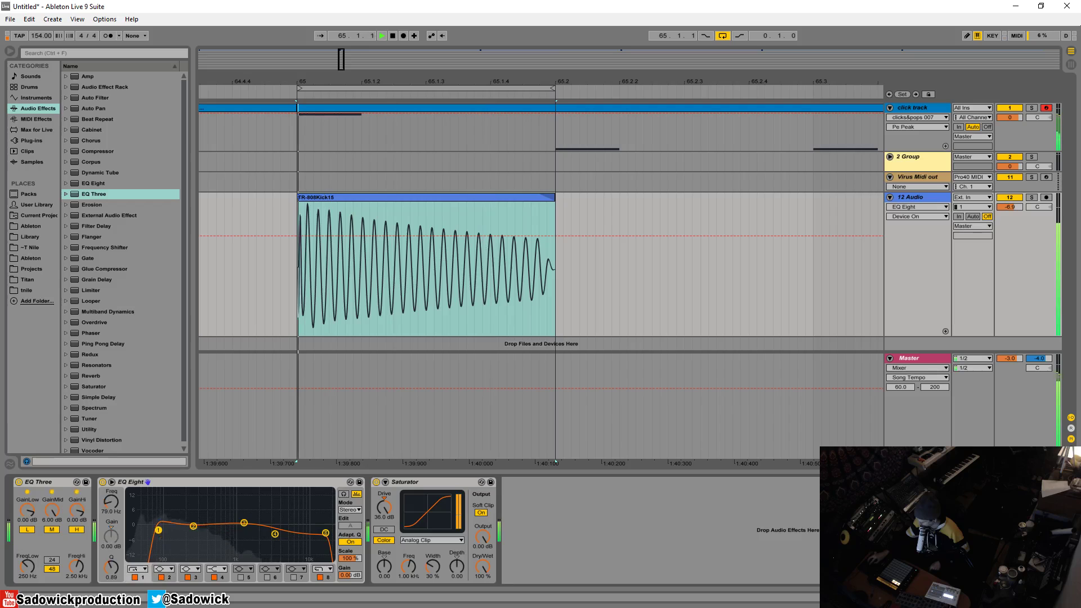
# - Set EQ Three's low gain to 6 dB and EQ Eight's band 2 to about -4 dB at about 259 Hz while listening
pyautogui.click(25, 517)
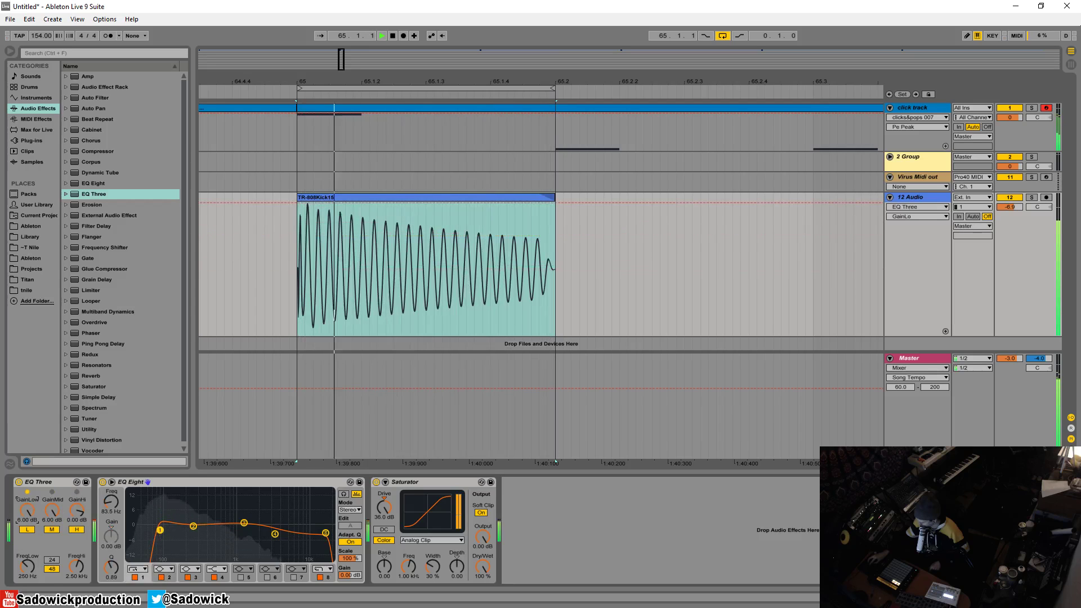
pyautogui.moveTo(160, 530); pyautogui.dragTo(195, 533)
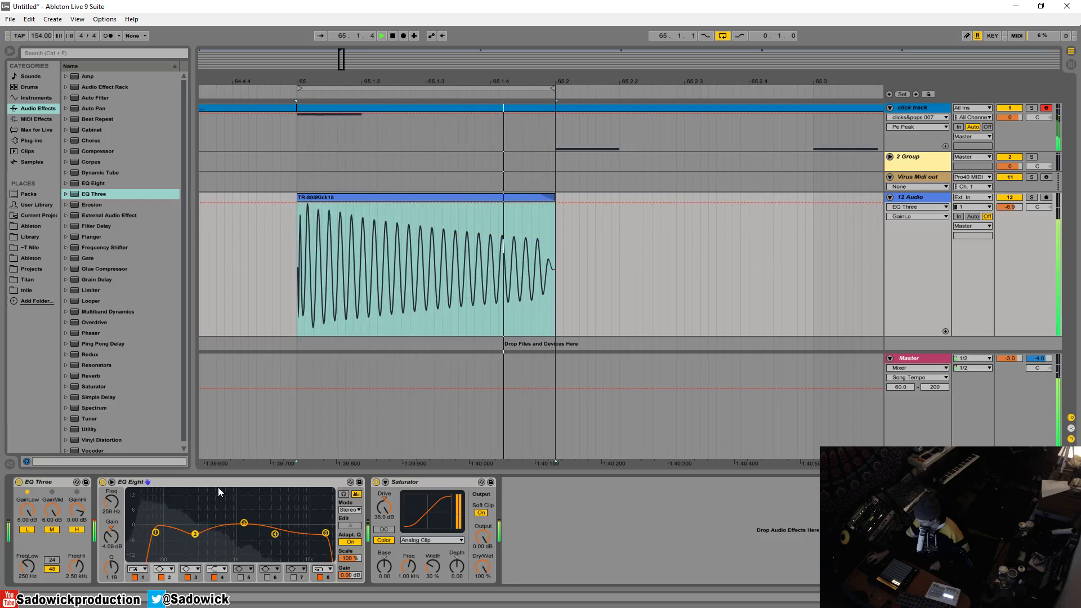
pyautogui.press('space')
# - Add a second EQ Eight after the Saturator, and fold the Saturator and the first EQ Eight
pyautogui.moveTo(89, 194); pyautogui.dragTo(614, 505)
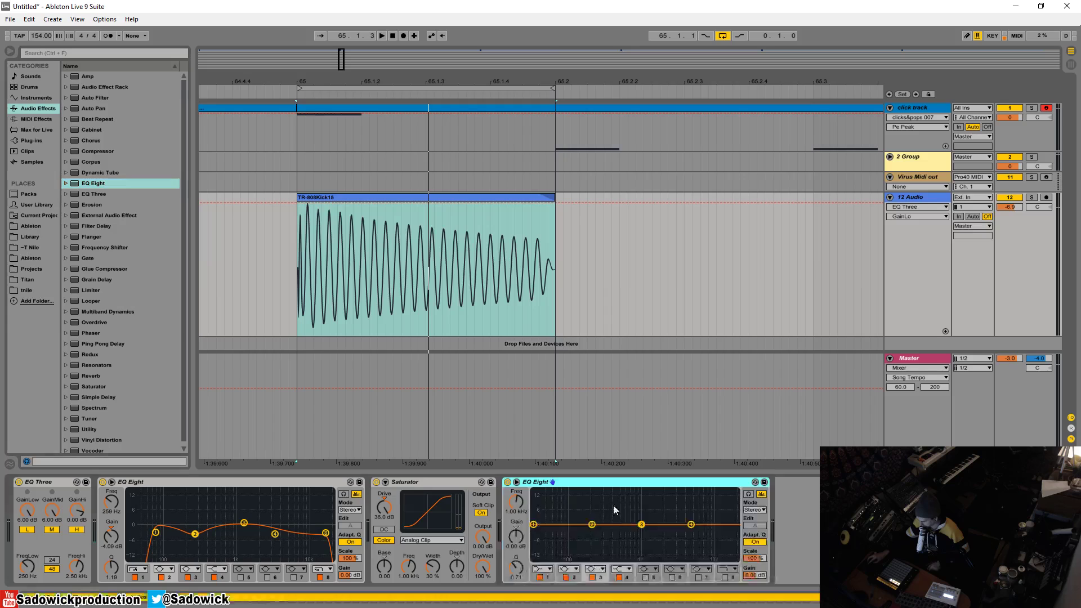
pyautogui.click(421, 482)
pyautogui.doubleClick(421, 482)
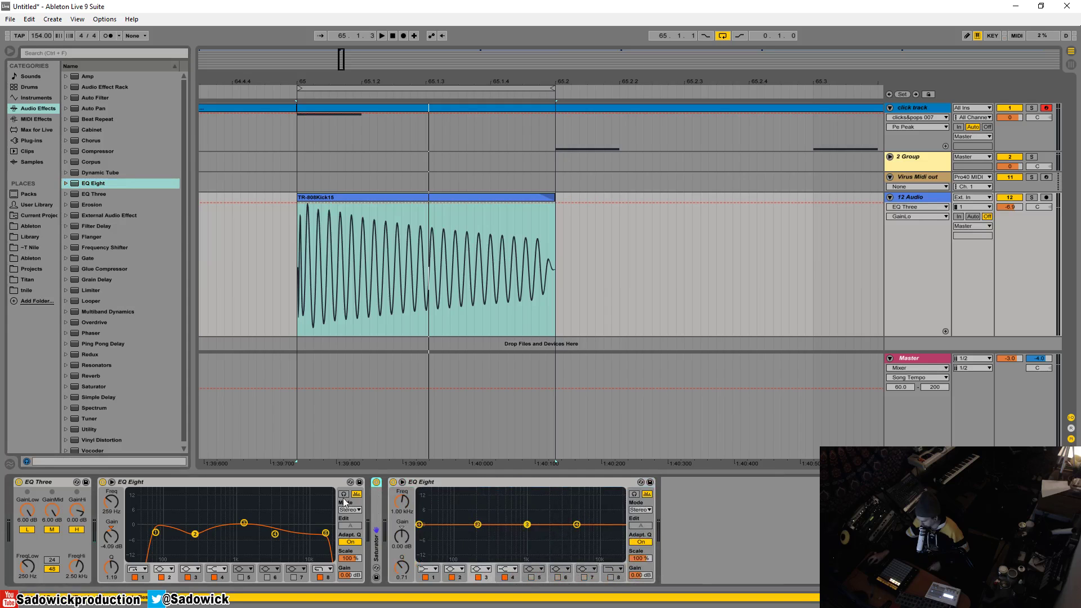
pyautogui.doubleClick(295, 483)
# - On the second EQ Eight, lower band 4 to about -5 dB at 7.62 kHz and cut band 2 by 15 dB at about 300 Hz
pyautogui.press('space')
pyautogui.moveTo(222, 526); pyautogui.dragTo(332, 536)
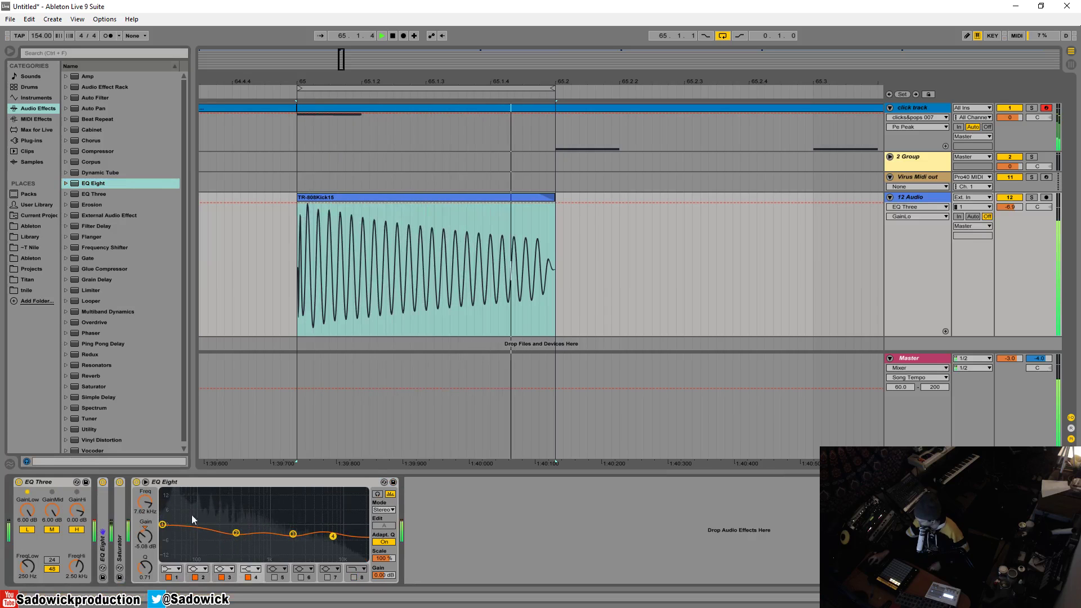
pyautogui.moveTo(162, 524); pyautogui.dragTo(247, 558)
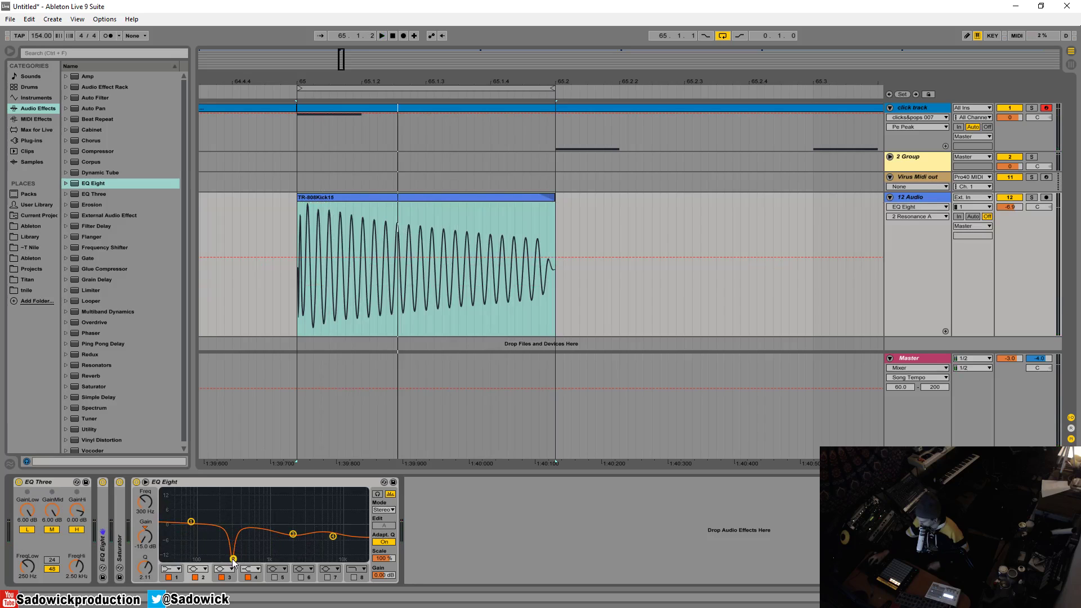
# - Move the second EQ Eight's narrow band 2 cut down to 250 Hz while auditioning the kick
pyautogui.press('space')
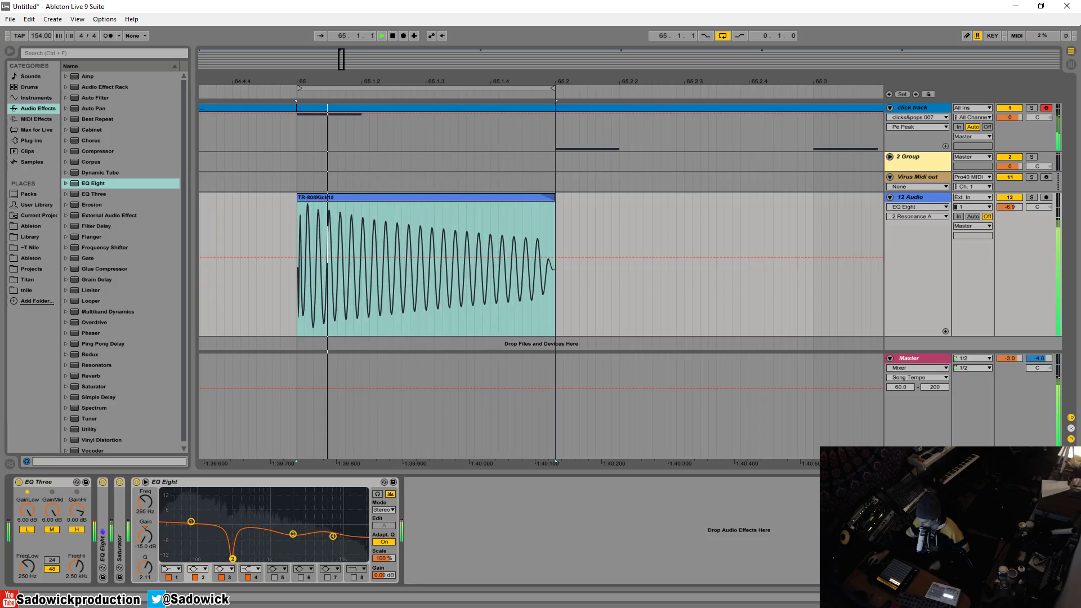
pyautogui.moveTo(232, 559); pyautogui.dragTo(227, 559)
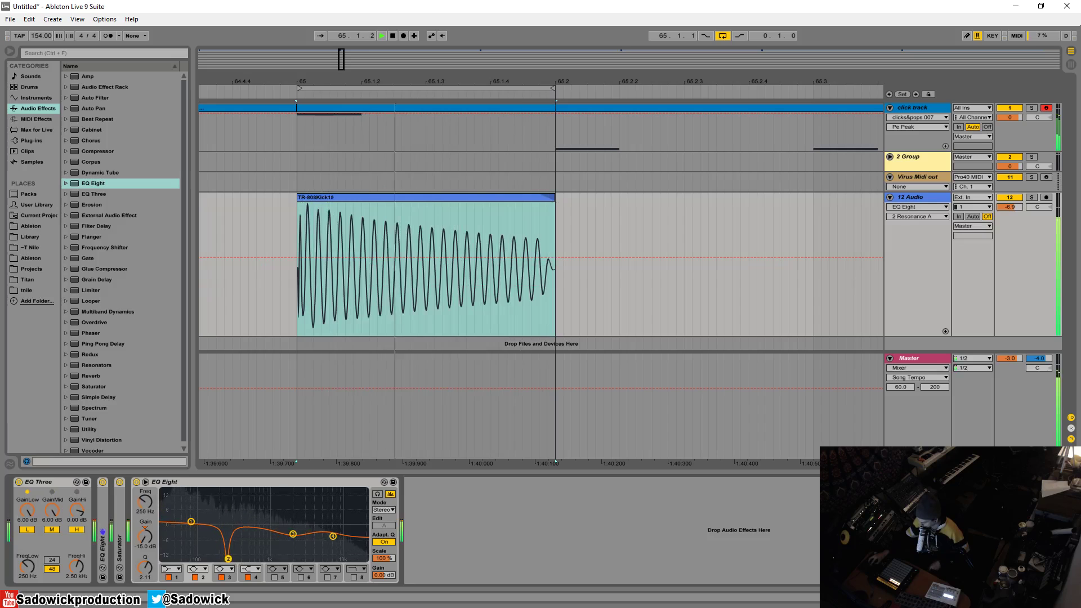
pyautogui.press('space')
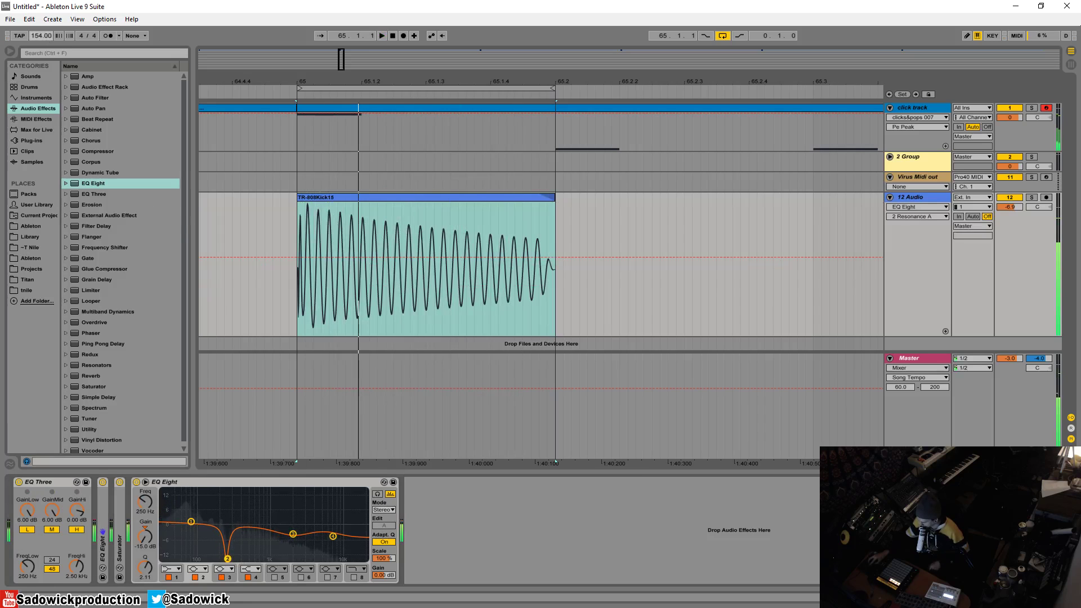
# - Audition the looped kick at 231 BPM, and bring the song tempo down to 104 BPM
pyautogui.moveTo(41, 36); pyautogui.dragTo(41, 12)
pyautogui.press('space')
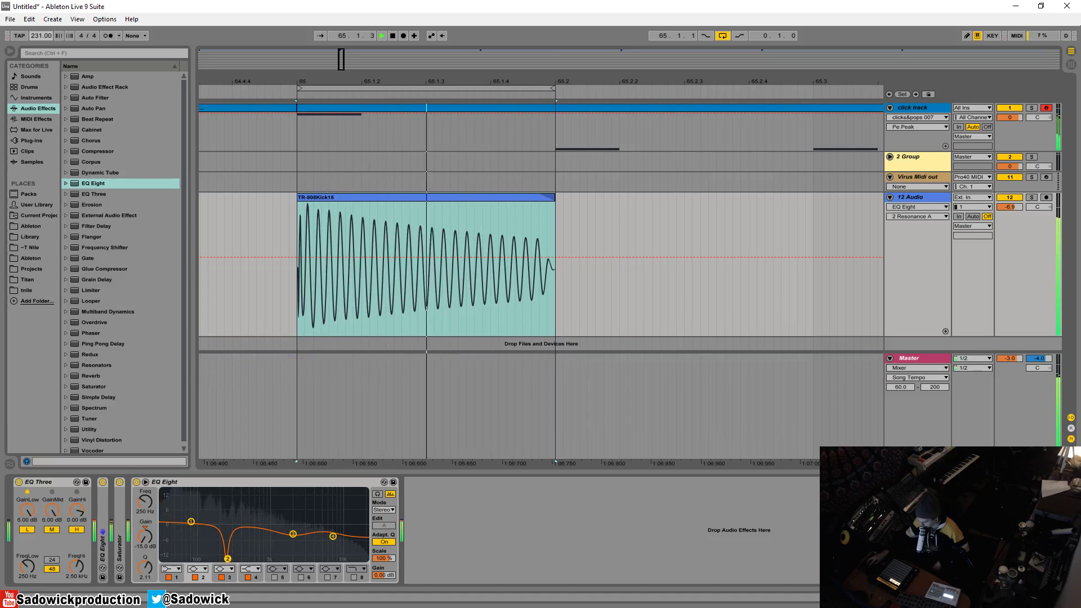
pyautogui.moveTo(41, 11); pyautogui.dragTo(41, 83)
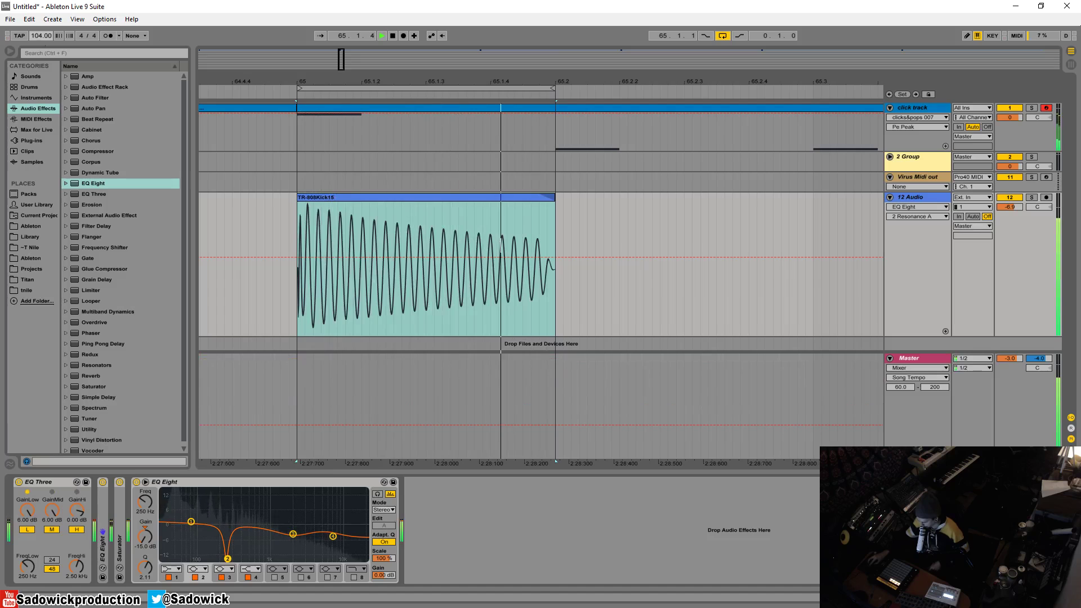
pyautogui.press('space')
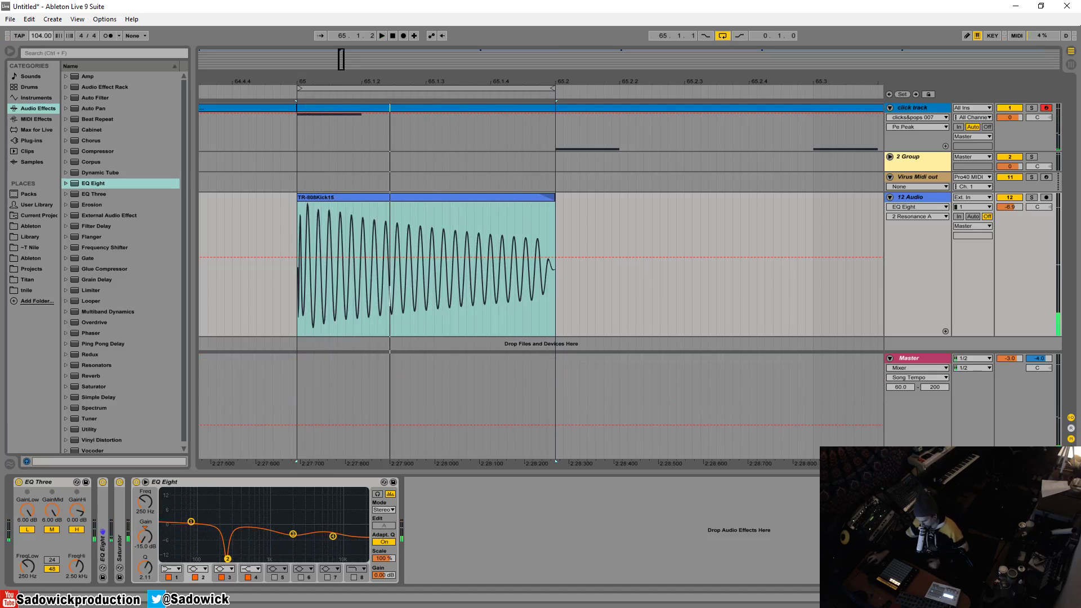